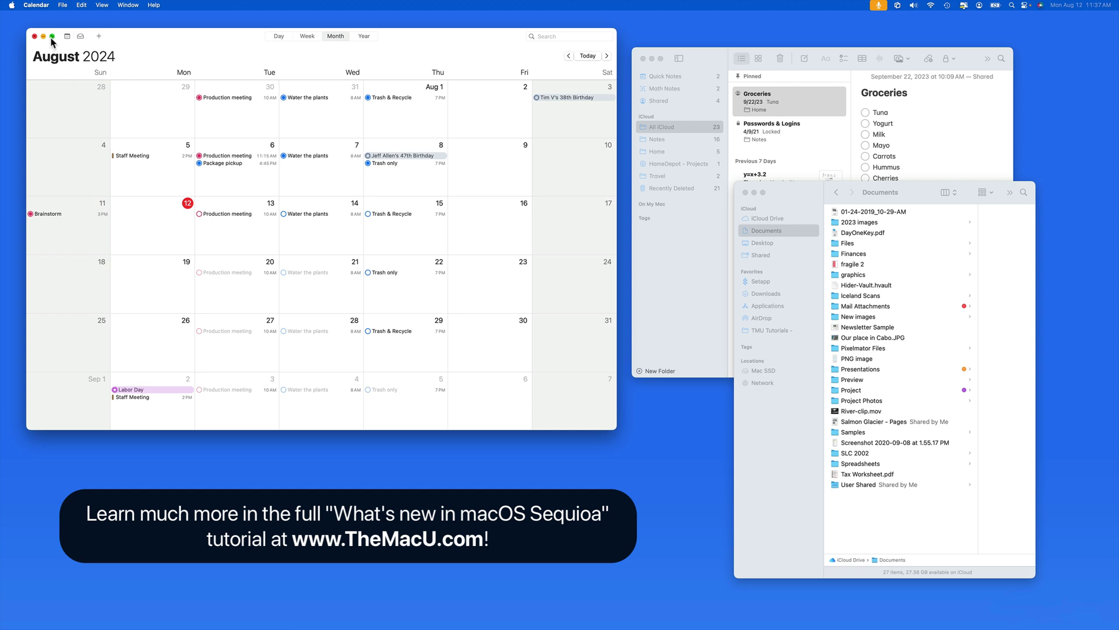
Bring up Calendar's window tiling options and dismiss them without changing anything.
{"action": "mouse_move", "coordinate": [51, 39]}
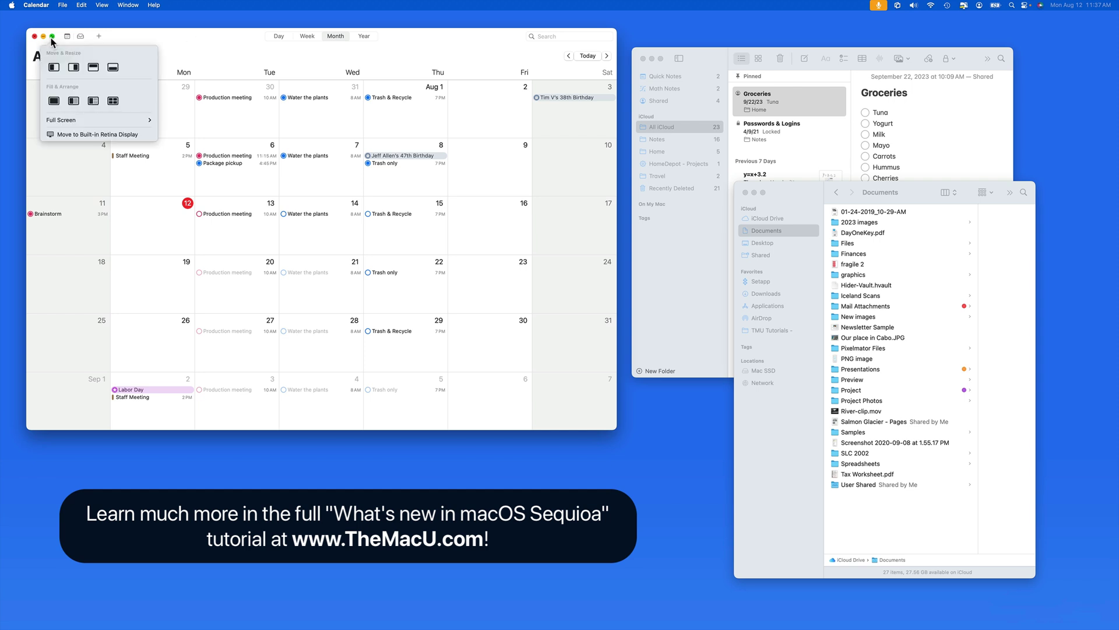
{"action": "left_click", "coordinate": [126, 6]}
{"action": "left_click", "coordinate": [126, 7]}
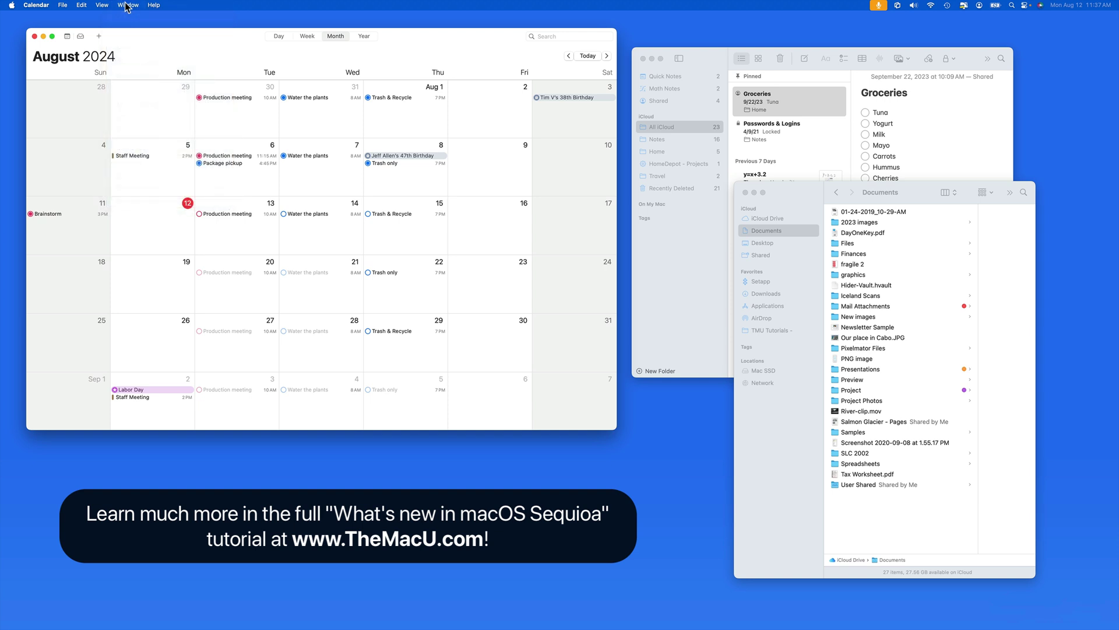
{"action": "left_click", "coordinate": [126, 6]}
{"action": "mouse_move", "coordinate": [130, 63]}
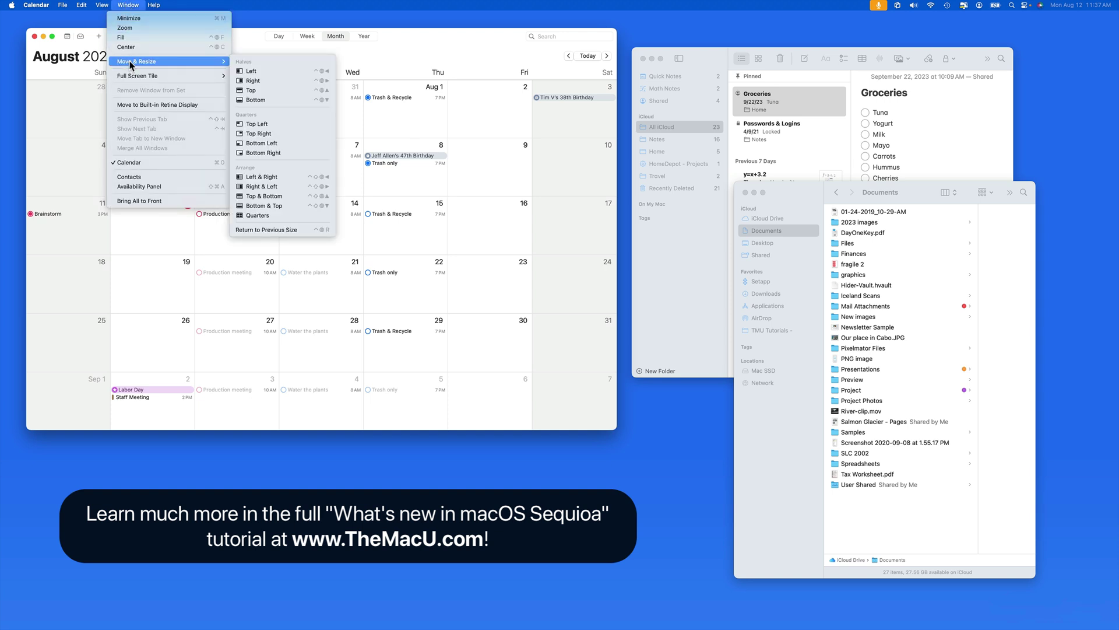
{"action": "left_click", "coordinate": [245, 43]}
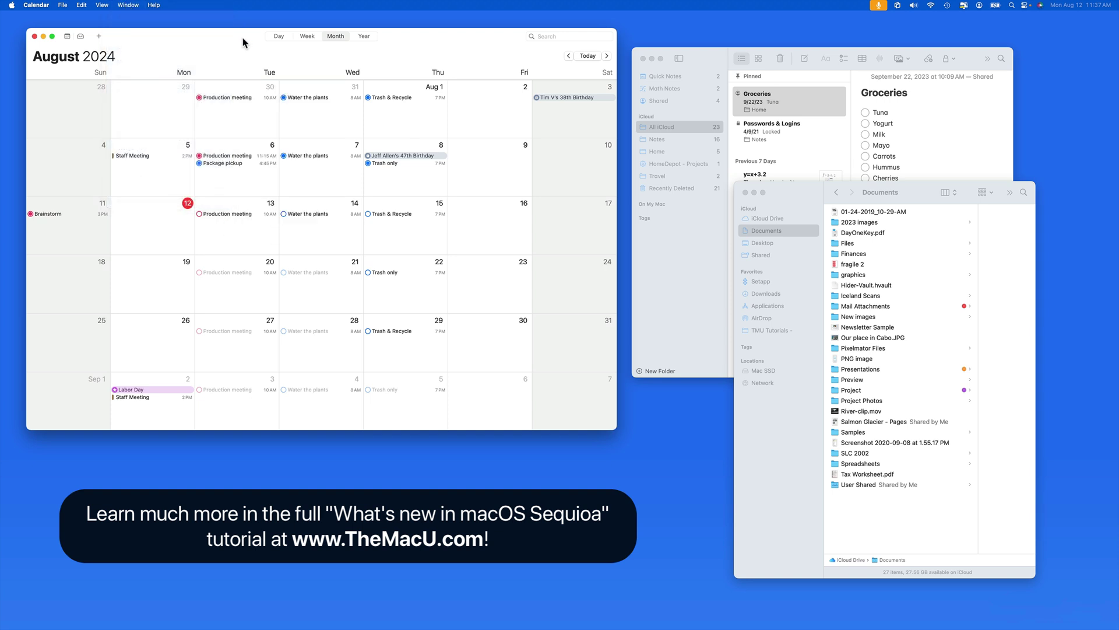
Drag Calendar to the left screen edge to tile it into the left half, then pull it free.
{"action": "left_click_drag", "start_coordinate": [138, 42], "coordinate": [2, 47]}
{"action": "left_click_drag", "start_coordinate": [94, 46], "coordinate": [1, 52]}
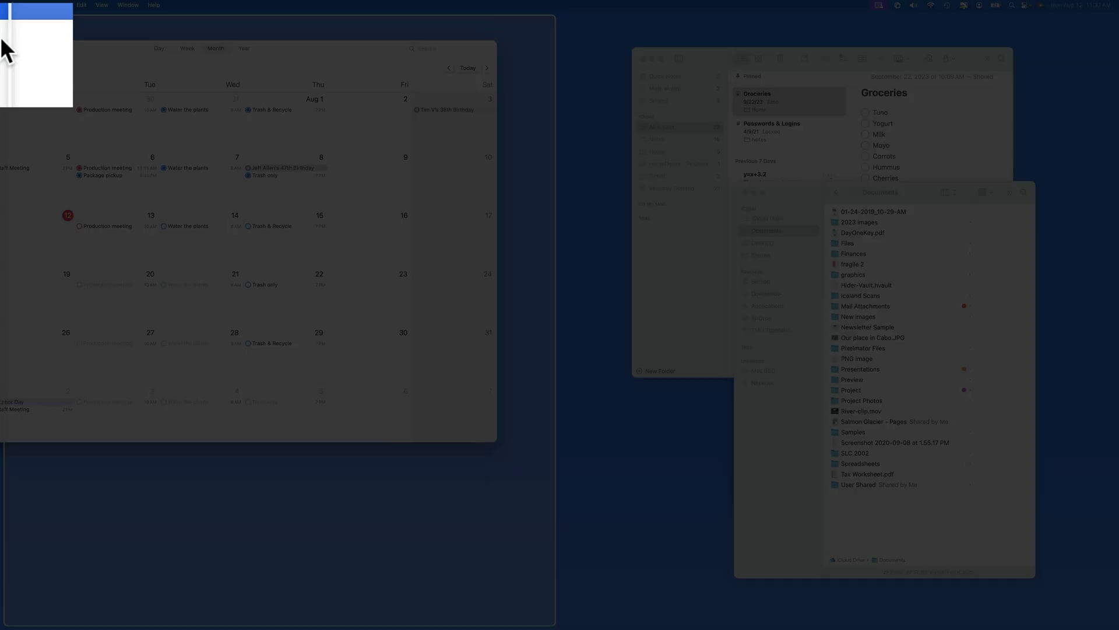
{"action": "mouse_move", "coordinate": [1, 47]}
{"action": "left_mouse_down"}
{"action": "mouse_move", "coordinate": [129, 46]}
{"action": "mouse_move", "coordinate": [1, 54]}
{"action": "left_mouse_up"}
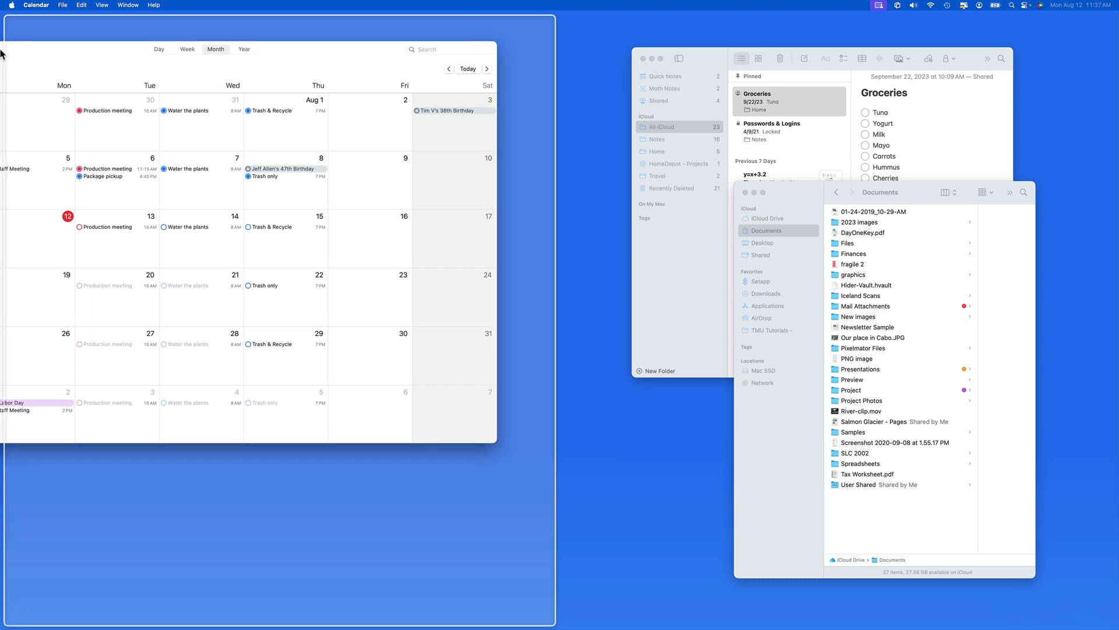
{"action": "left_click_drag", "start_coordinate": [1, 54], "coordinate": [1, 53]}
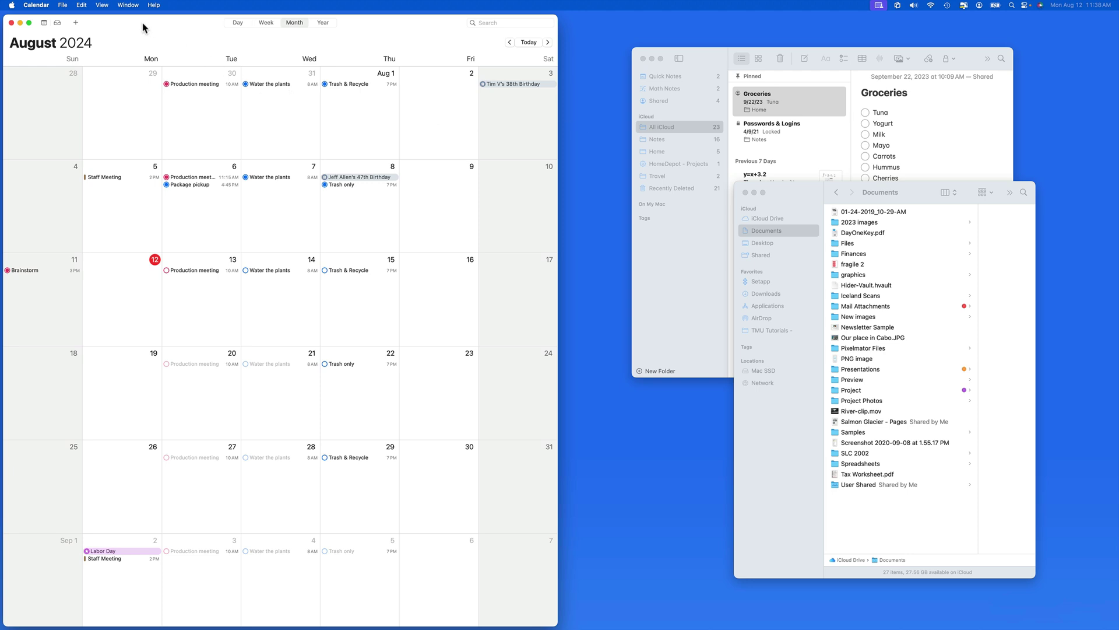
{"action": "left_click_drag", "start_coordinate": [145, 32], "coordinate": [180, 55]}
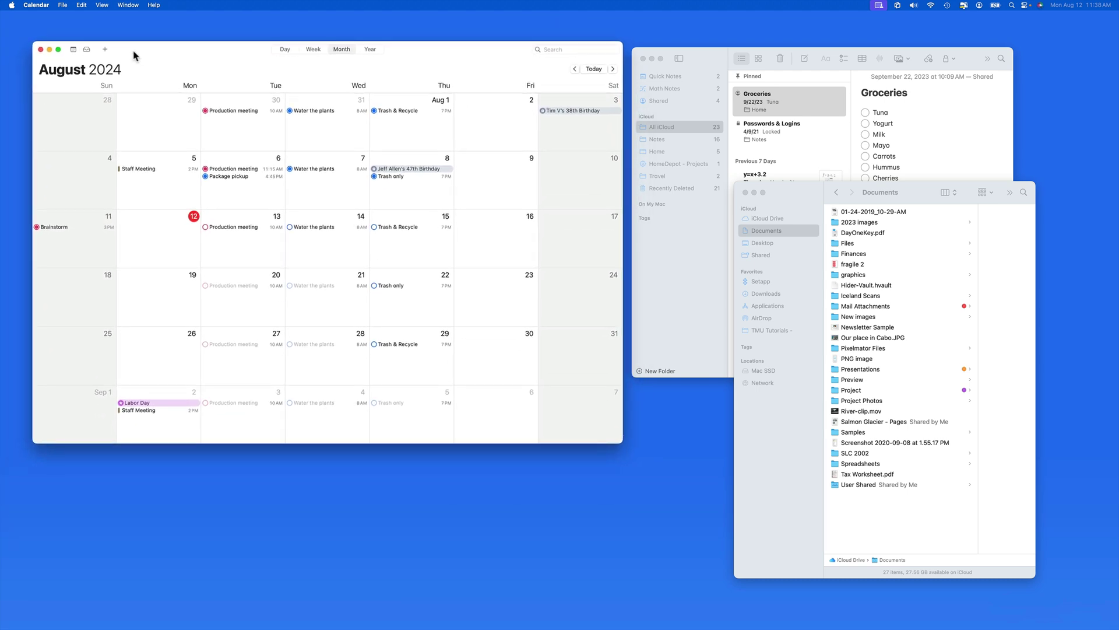
Drag Calendar onto the menu bar to fill the screen and check it in Mission Control.
{"action": "left_click_drag", "start_coordinate": [126, 55], "coordinate": [114, 12]}
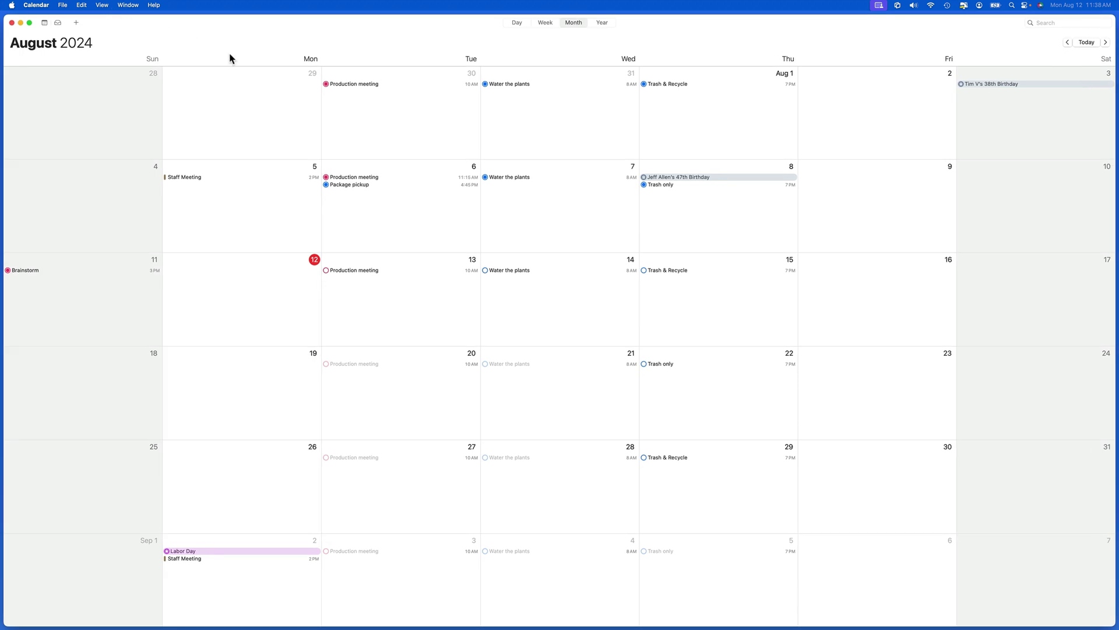
{"action": "mouse_move", "coordinate": [2, 3]}
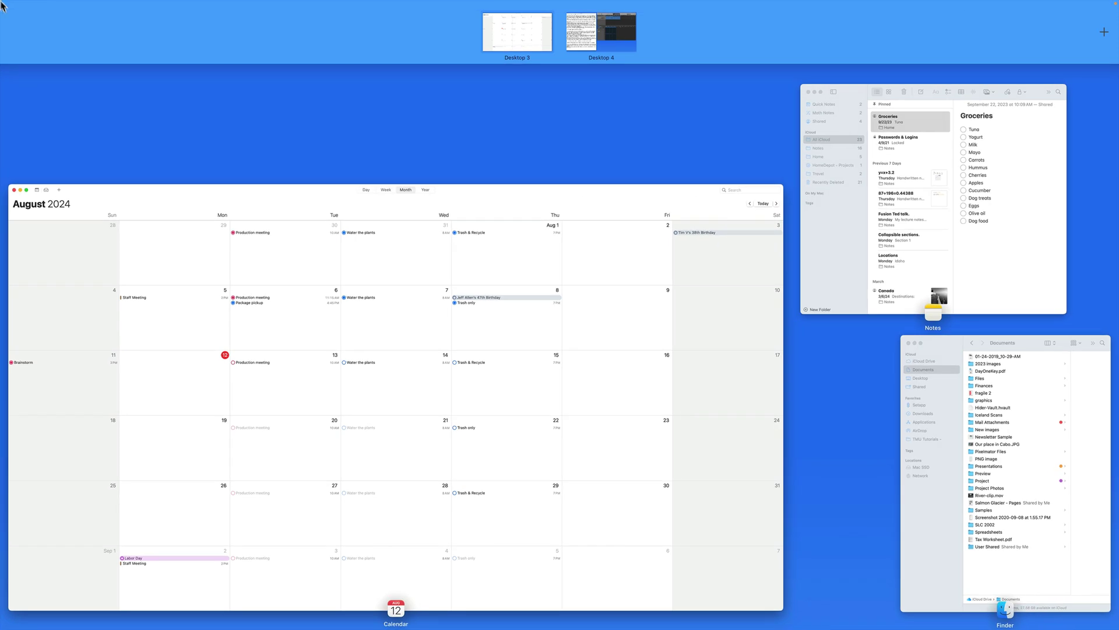
{"action": "left_click", "coordinate": [146, 219]}
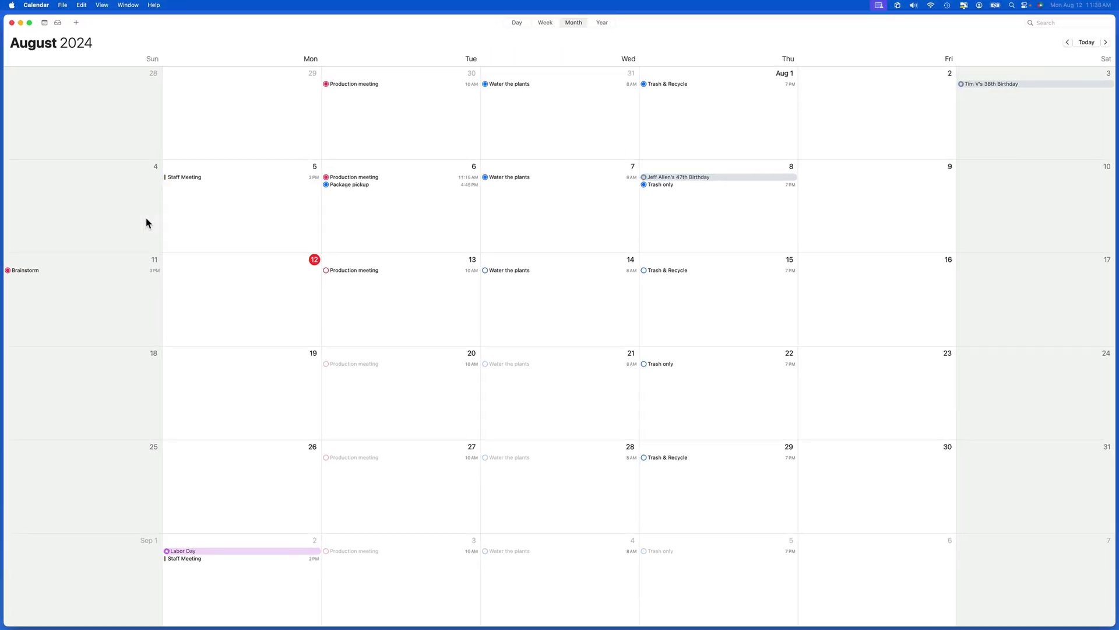
{"action": "mouse_move", "coordinate": [2, 5]}
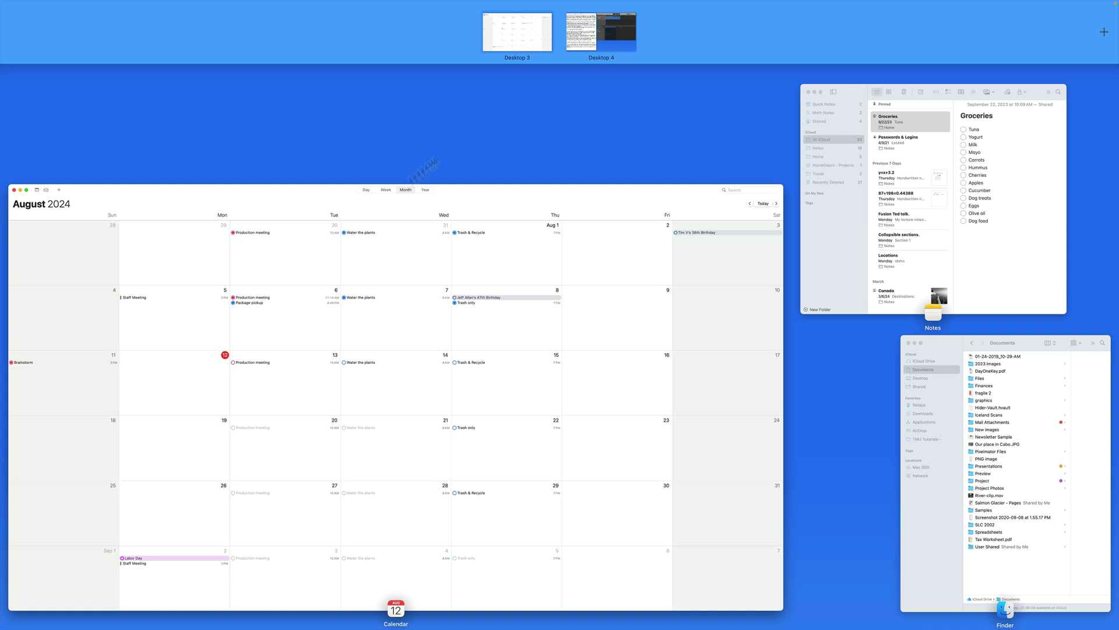
{"action": "left_click", "coordinate": [225, 319]}
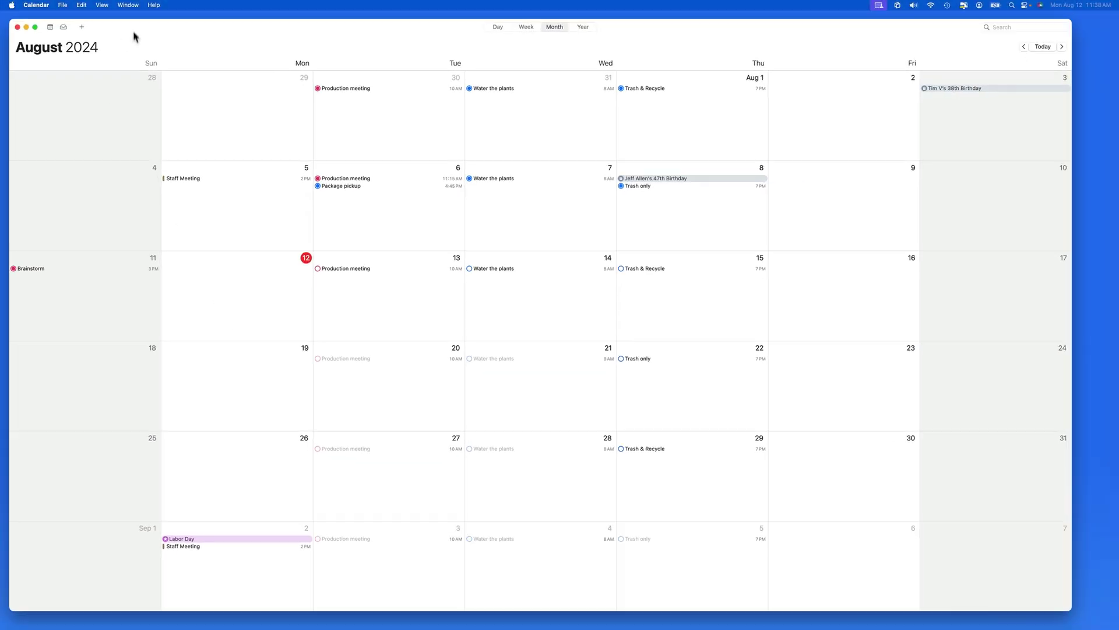
Restore Calendar from full screen and resize it smaller to reveal the other windows.
{"action": "left_click_drag", "start_coordinate": [133, 38], "coordinate": [83, 32]}
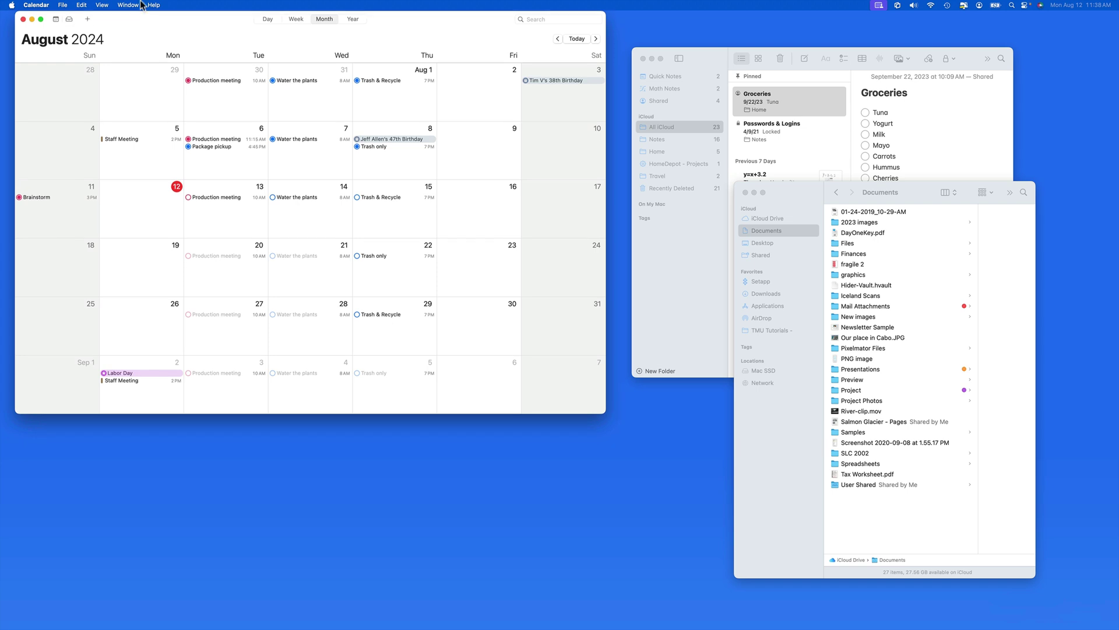
{"action": "left_click_drag", "start_coordinate": [142, 4], "coordinate": [145, 4]}
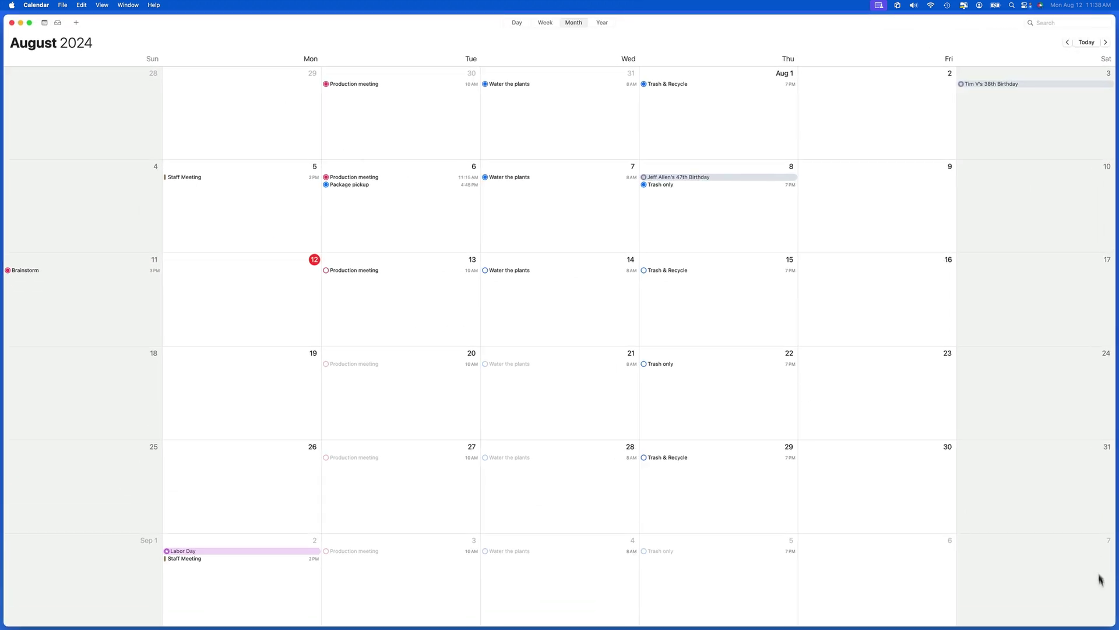
{"action": "left_click_drag", "start_coordinate": [1114, 626], "coordinate": [587, 425]}
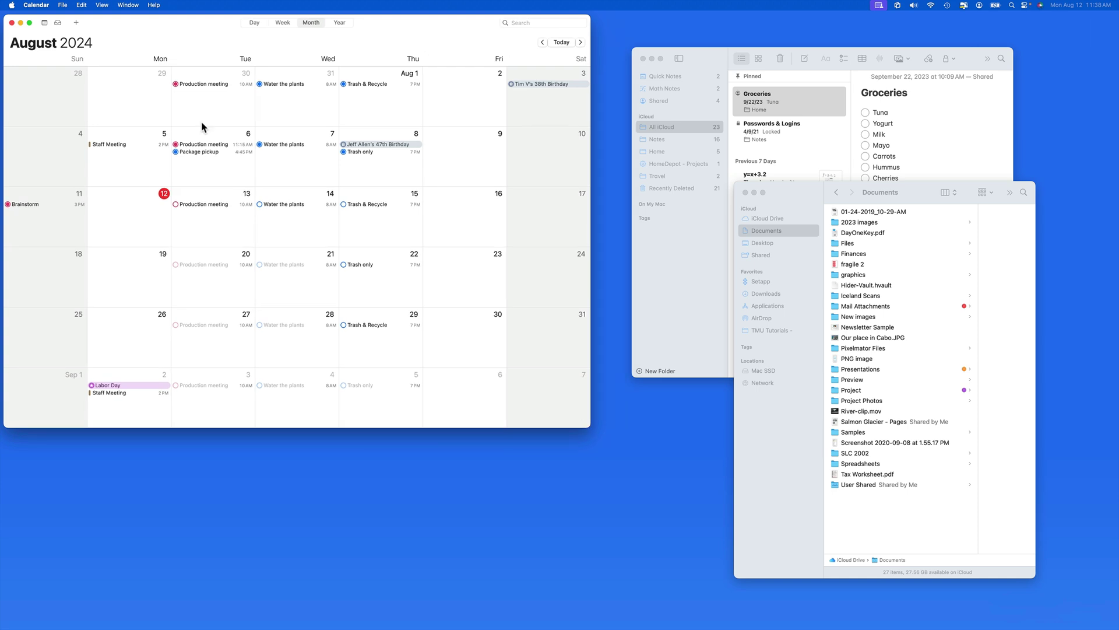
Tile Calendar into the top-left quarter, then drag Notes toward the top-right of the screen.
{"action": "left_click_drag", "start_coordinate": [67, 28], "coordinate": [7, 7]}
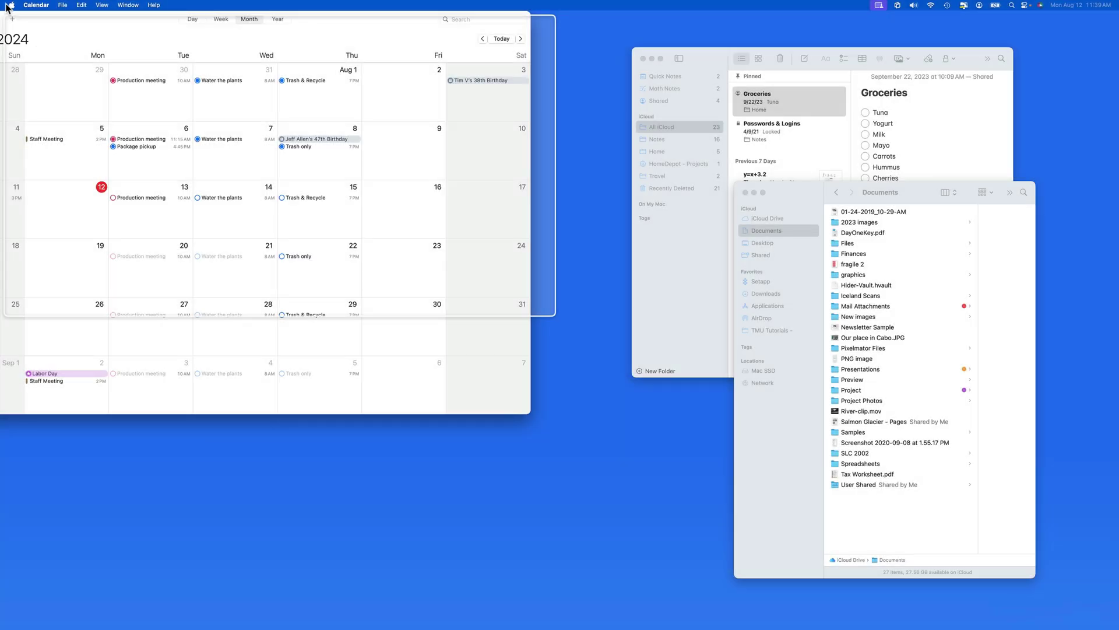
{"action": "left_click_drag", "start_coordinate": [7, 7], "coordinate": [7, 7]}
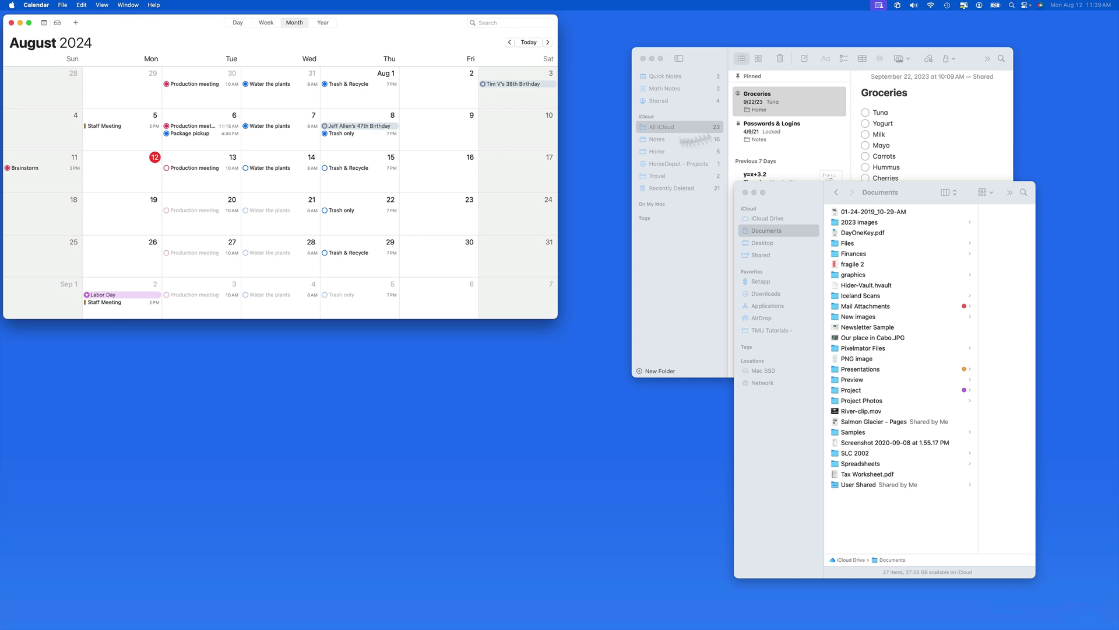
{"action": "left_click", "coordinate": [708, 59]}
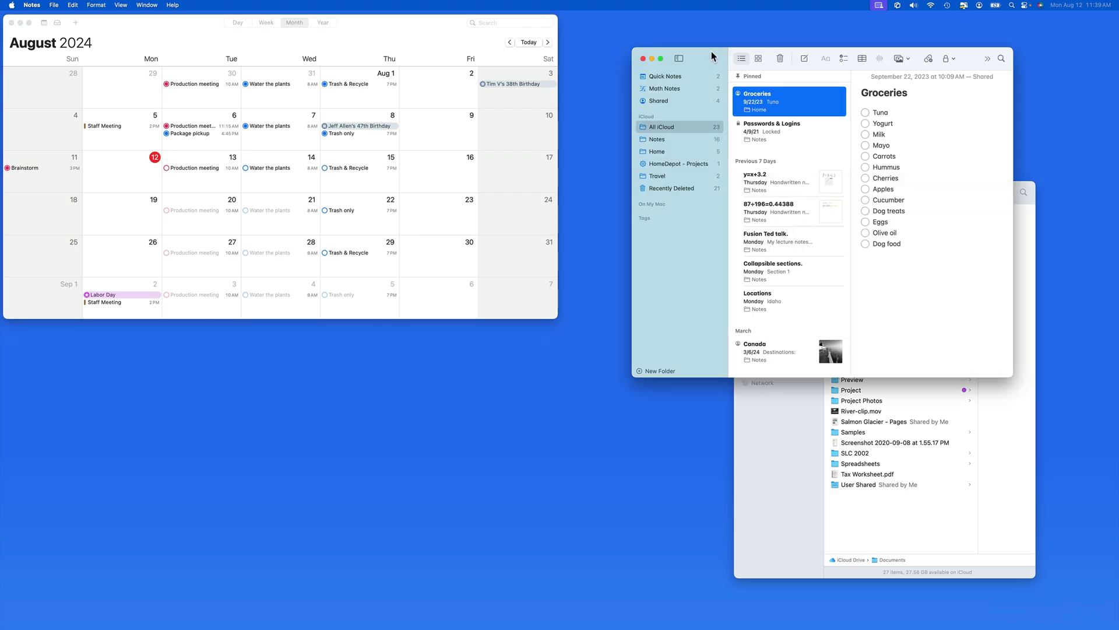
{"action": "left_click_drag", "start_coordinate": [711, 51], "coordinate": [1116, 6]}
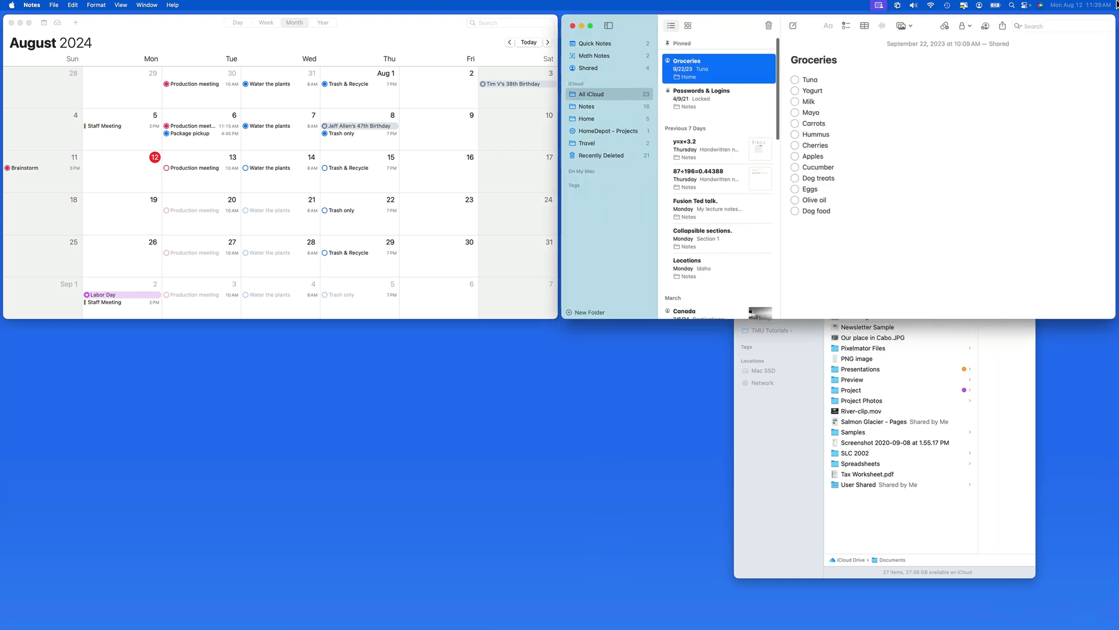
{"action": "left_click_drag", "start_coordinate": [732, 25], "coordinate": [1099, 20]}
Tile Notes into the top-right quarter and open Desktop & Dock's Windows options in System Settings.
{"action": "left_click", "coordinate": [168, 48]}
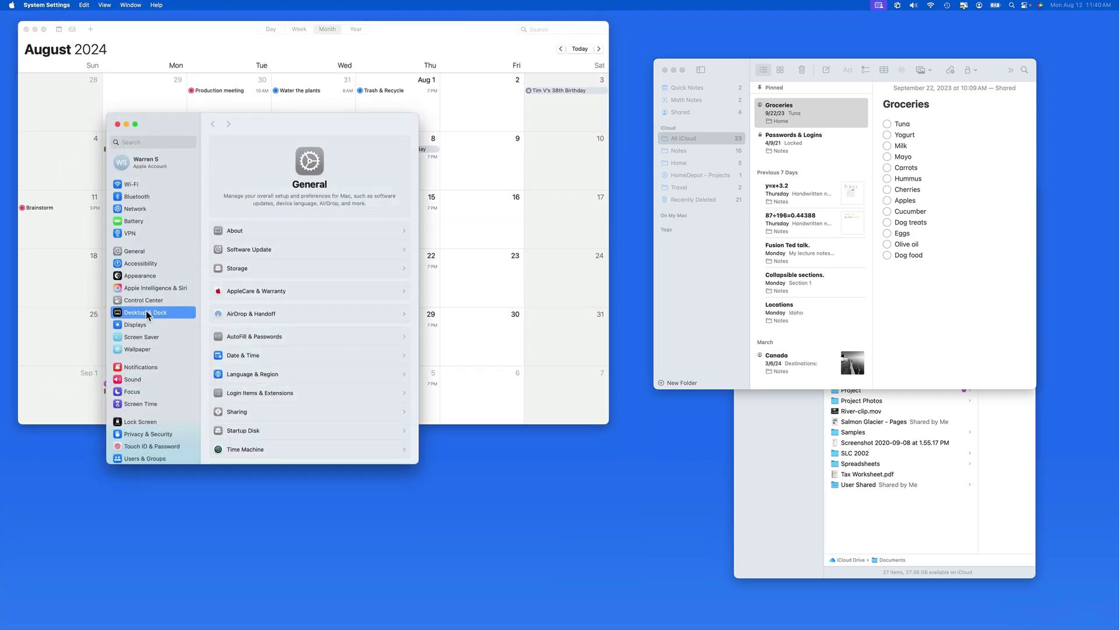
{"action": "left_click", "coordinate": [146, 312]}
{"action": "scroll", "coordinate": [274, 273], "scroll_direction": "down", "scroll_amount": 10}
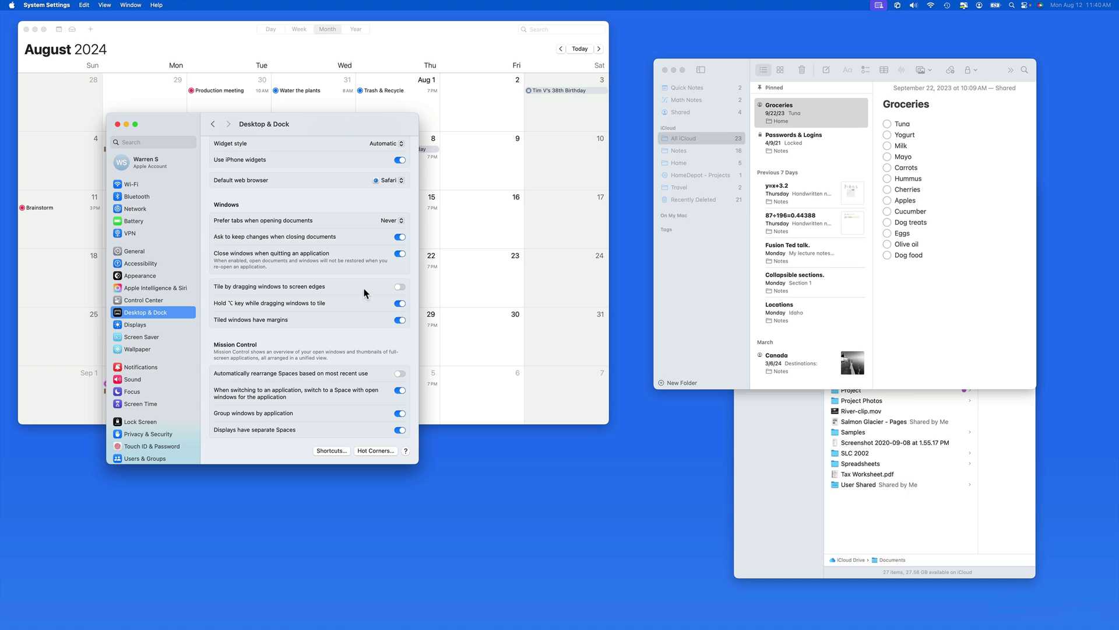
Move the System Settings window aside and drag Calendar to fill the whole screen.
{"action": "left_click_drag", "start_coordinate": [173, 117], "coordinate": [232, 136]}
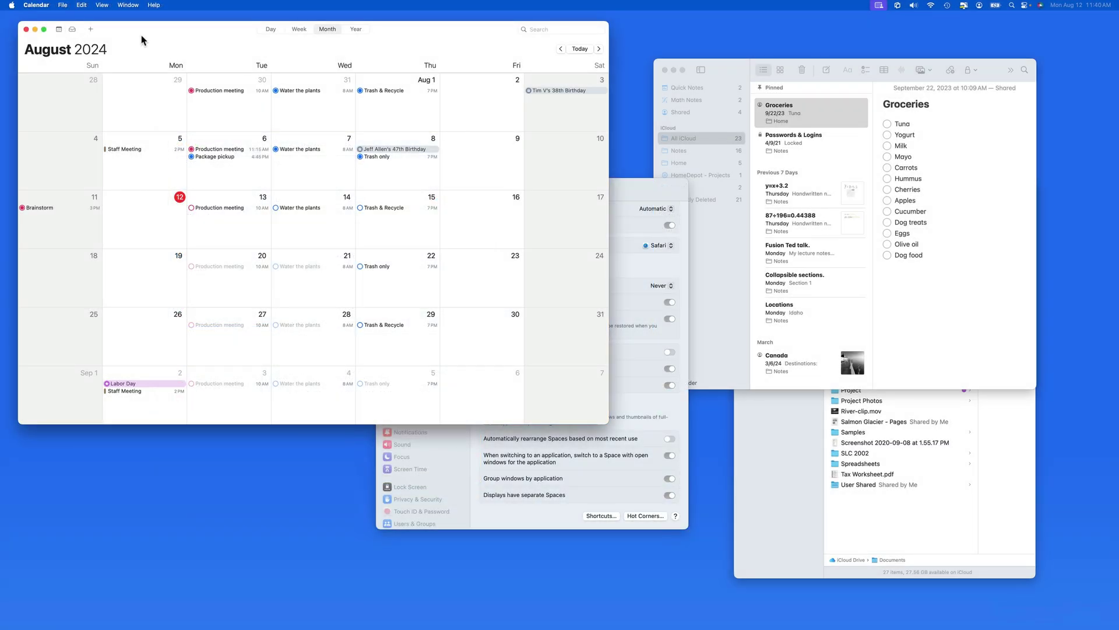
{"action": "left_click_drag", "start_coordinate": [142, 37], "coordinate": [134, 71]}
{"action": "left_click_drag", "start_coordinate": [118, 29], "coordinate": [168, 6]}
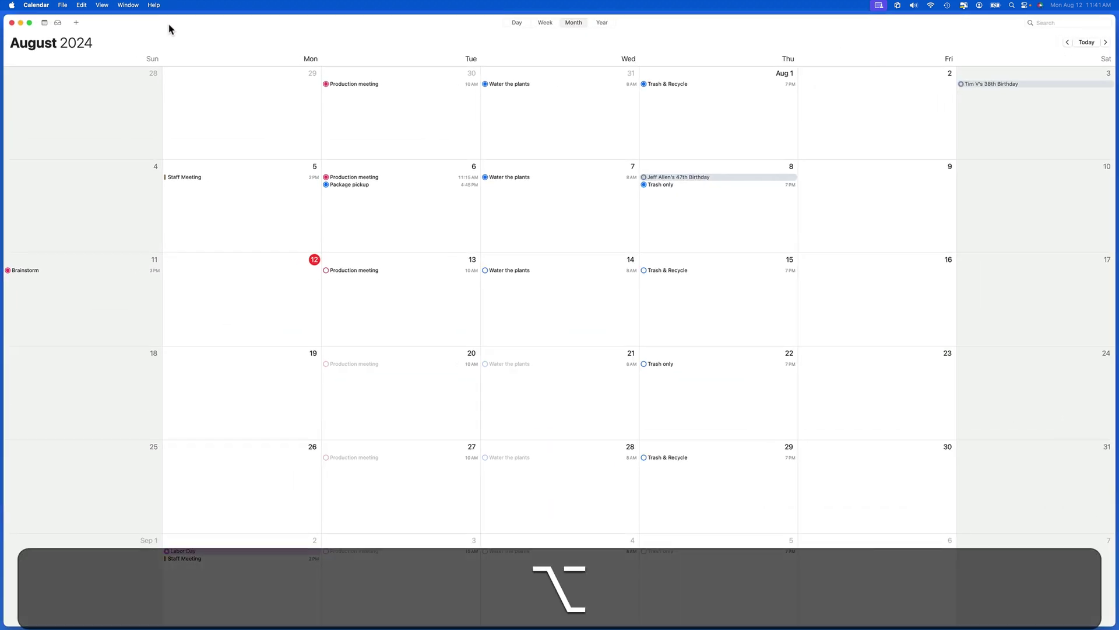
Option-drag Calendar into the top-left quarter, then switch off 'Hold ⌥ key while dragging windows to tile'.
{"action": "left_click_drag", "start_coordinate": [170, 29], "coordinate": [5, 11]}
{"action": "left_click_drag", "start_coordinate": [113, 29], "coordinate": [5, 623]}
{"action": "key", "text": "alt"}
{"action": "left_click_drag", "start_coordinate": [124, 345], "coordinate": [160, 78]}
{"action": "left_click", "coordinate": [671, 372]}
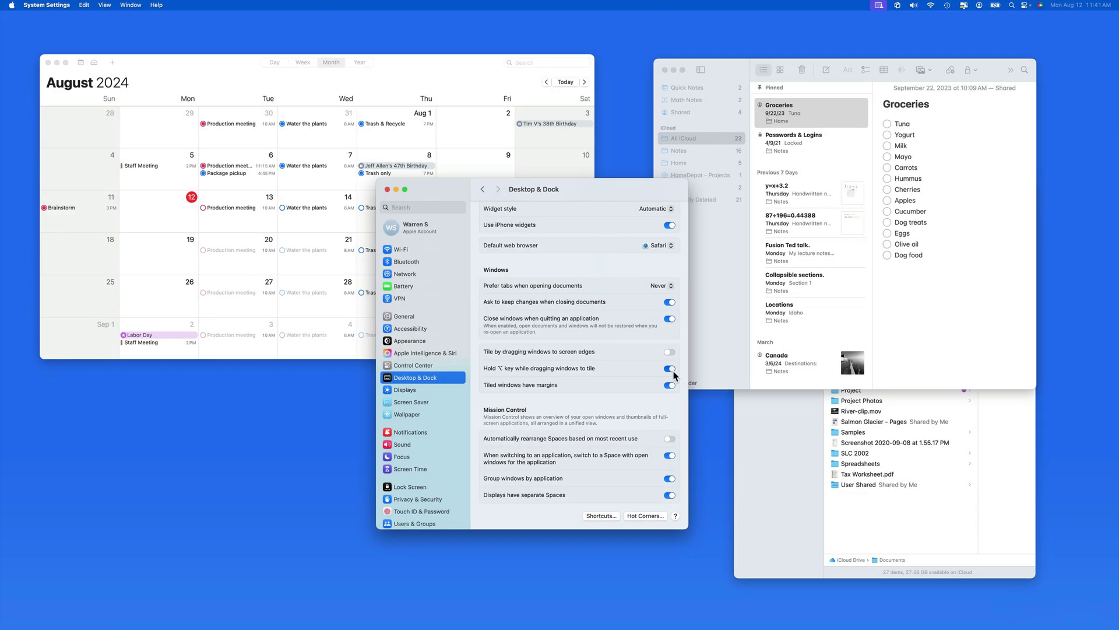
{"action": "left_click", "coordinate": [670, 369]}
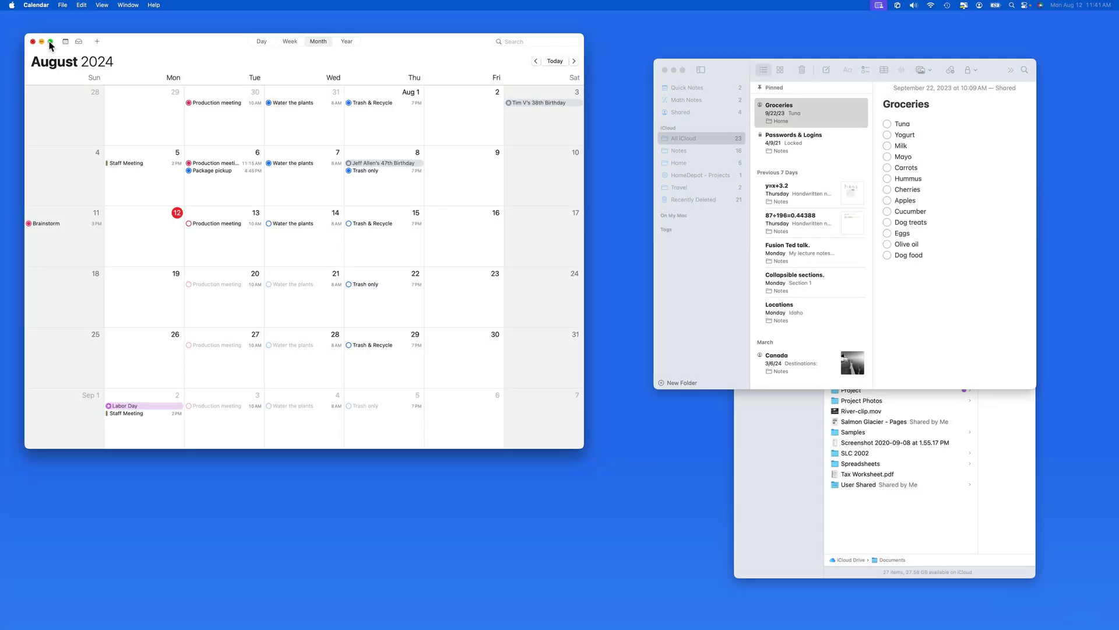
Tile Calendar to the bottom half, then the left half via Move & Resize, then drag it free.
{"action": "mouse_move", "coordinate": [51, 42]}
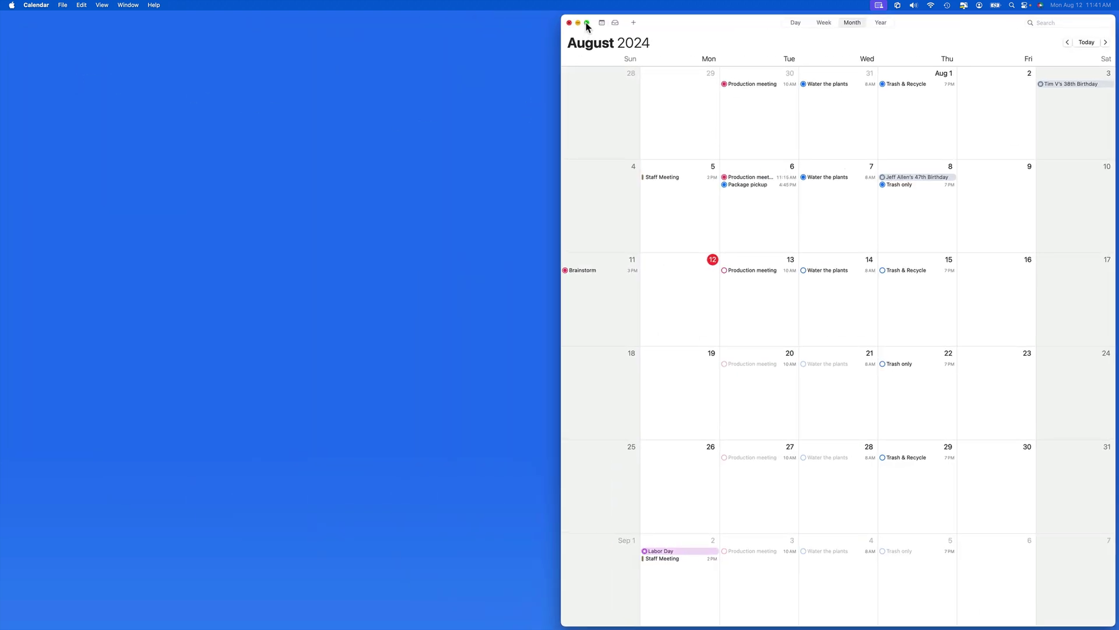
{"action": "mouse_move", "coordinate": [586, 23]}
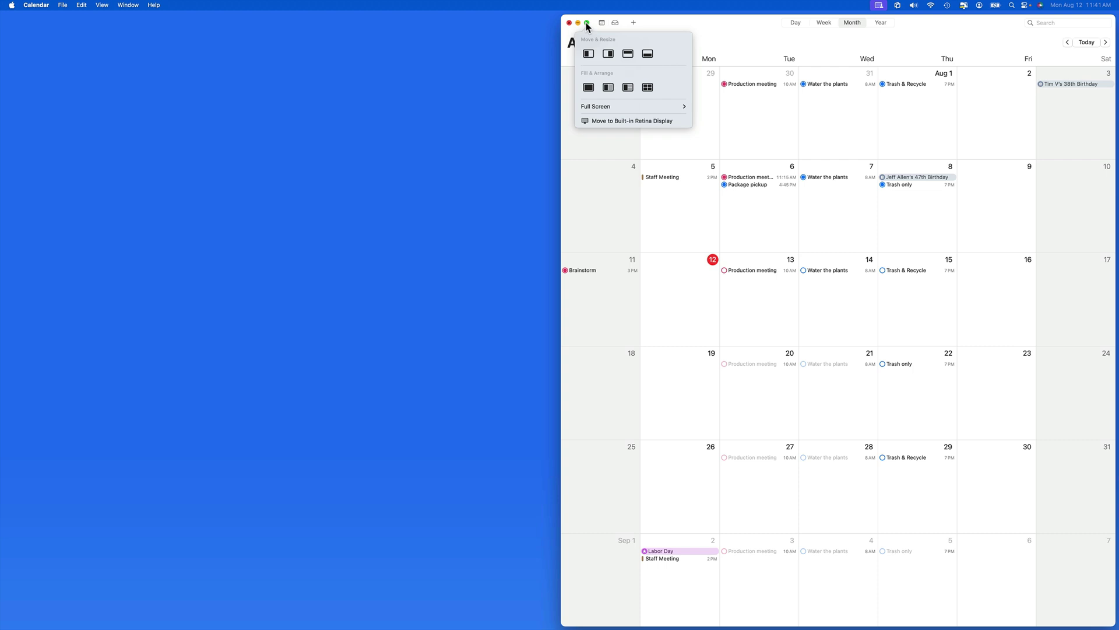
{"action": "left_click", "coordinate": [647, 53]}
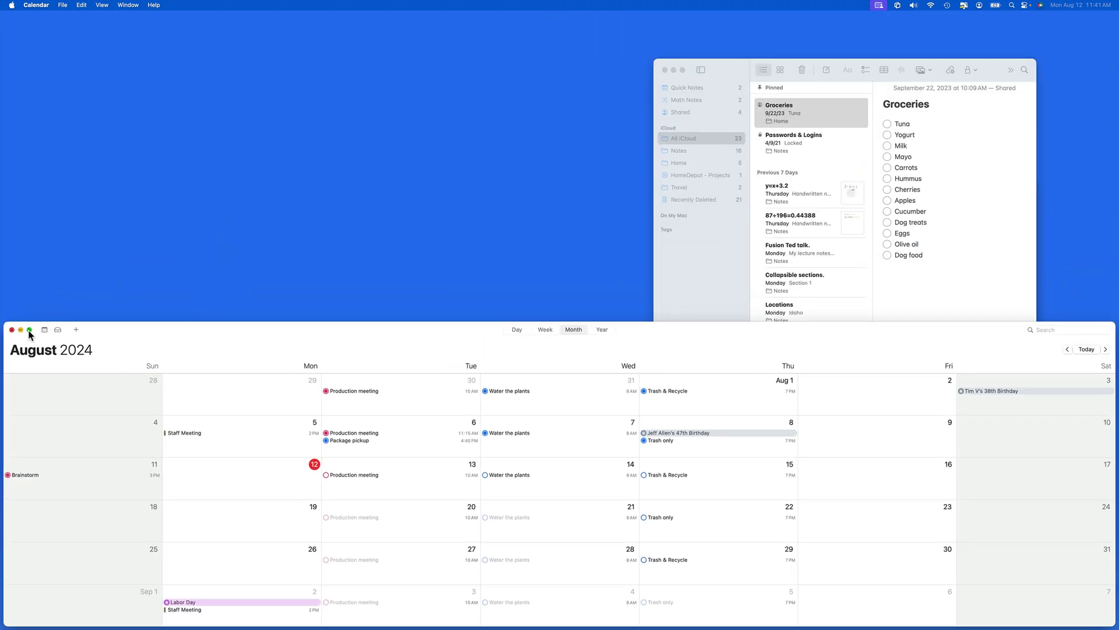
{"action": "mouse_move", "coordinate": [29, 331]}
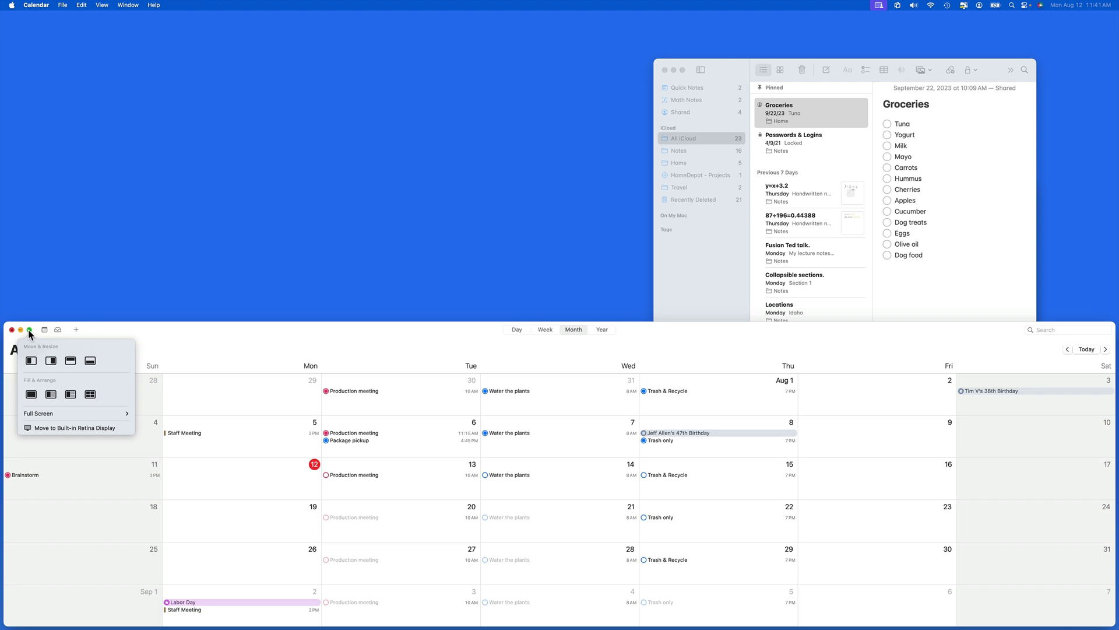
{"action": "left_click", "coordinate": [35, 362]}
{"action": "left_click_drag", "start_coordinate": [137, 24], "coordinate": [165, 40]}
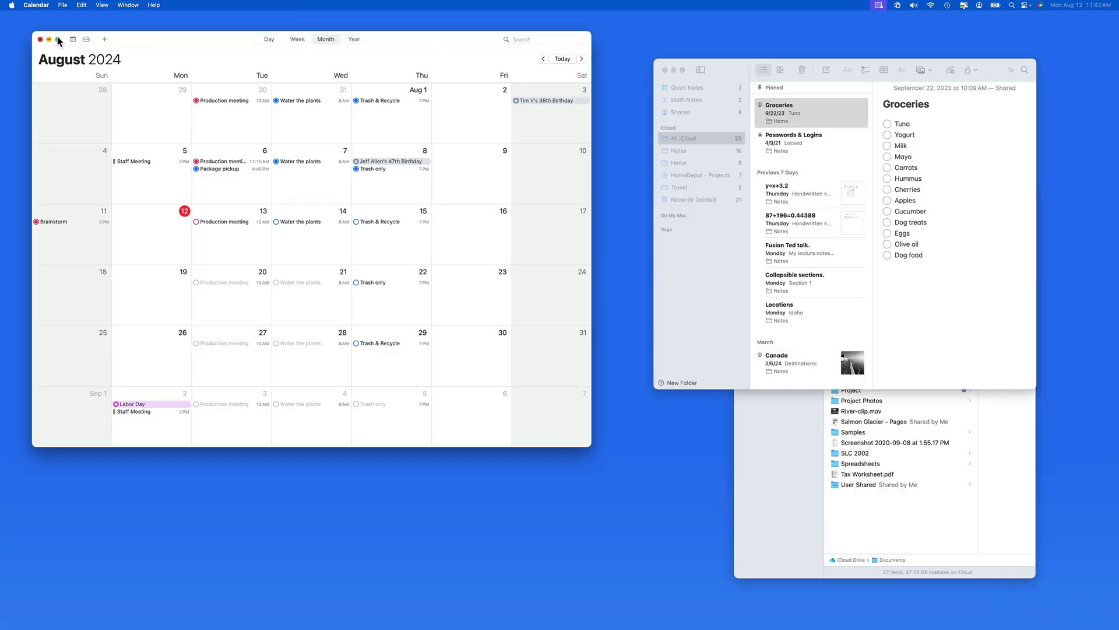
Use Fill & Arrange for Calendar left with Notes right, then Notes and Finder stacked right; untile Calendar.
{"action": "mouse_move", "coordinate": [59, 41]}
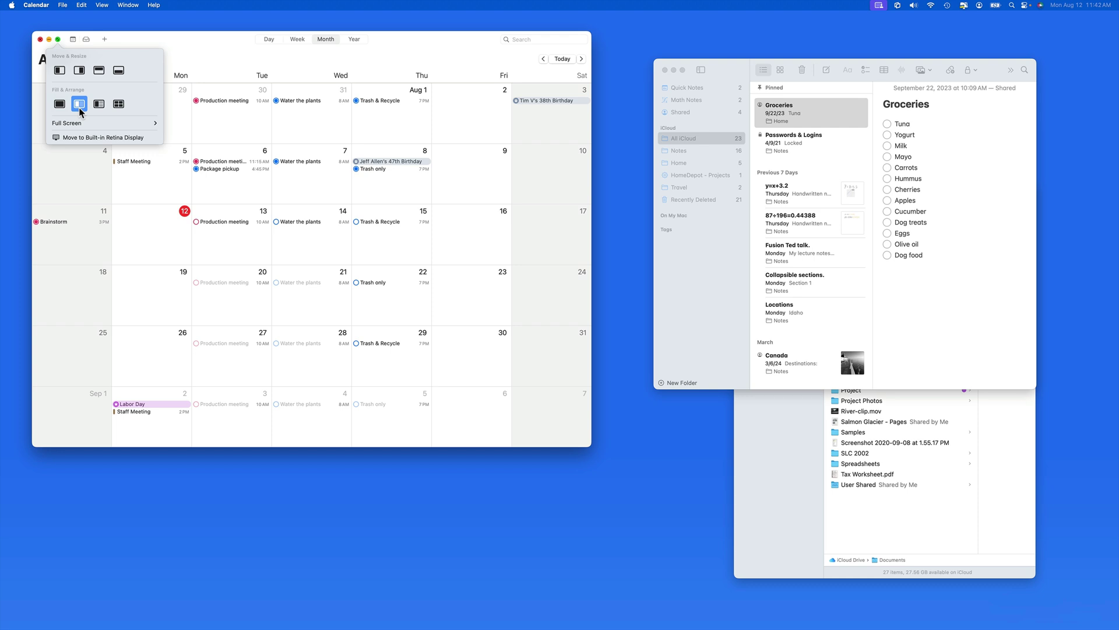
{"action": "left_click", "coordinate": [80, 104]}
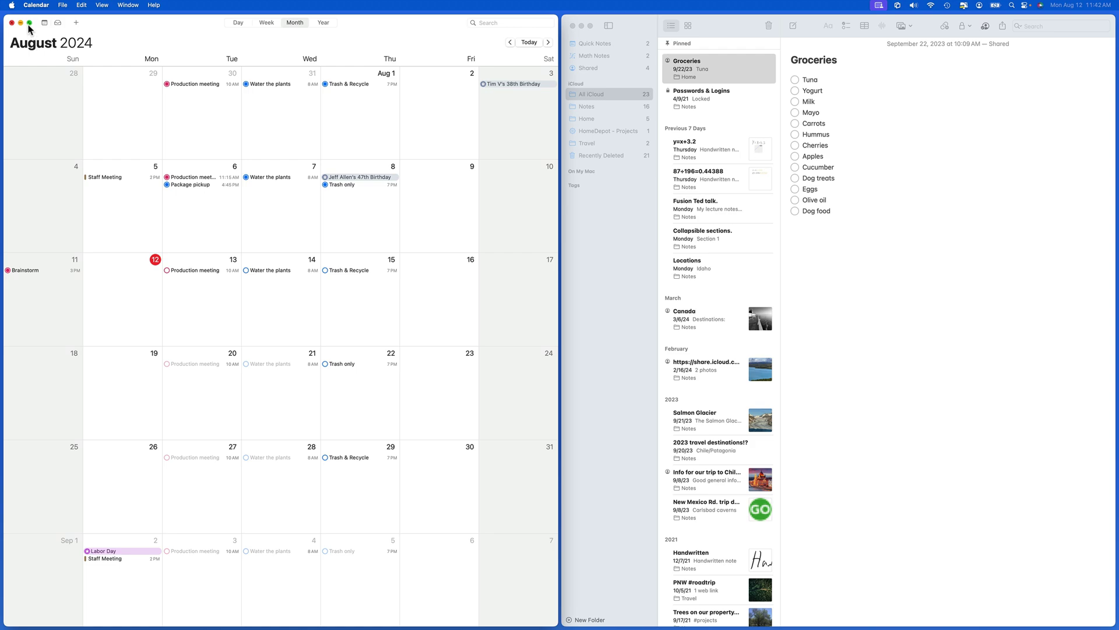
{"action": "mouse_move", "coordinate": [30, 26]}
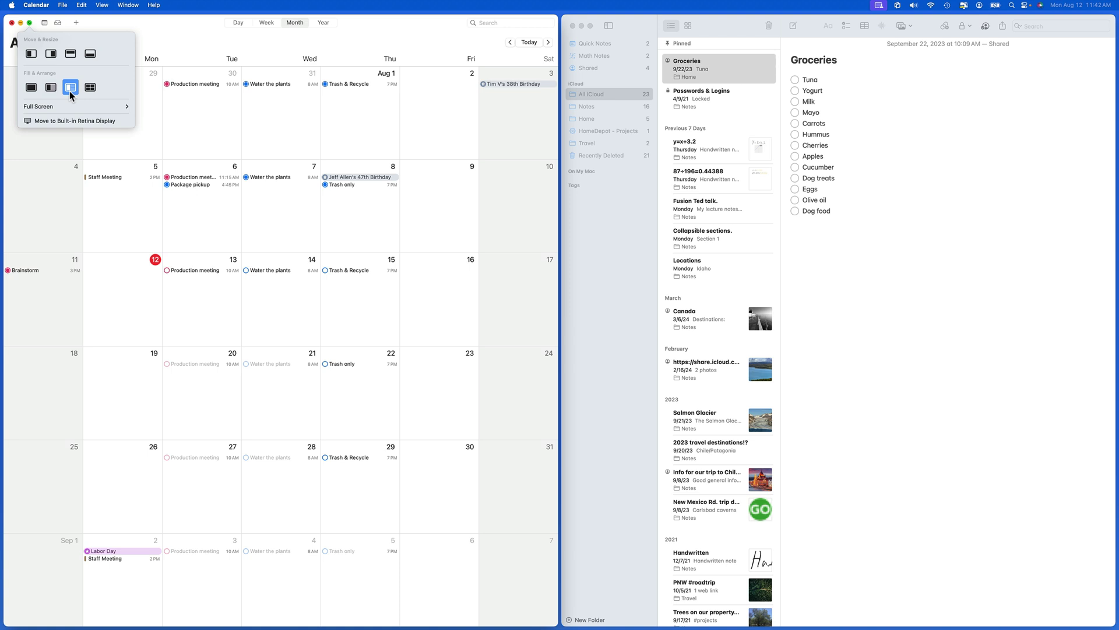
{"action": "left_click", "coordinate": [70, 87]}
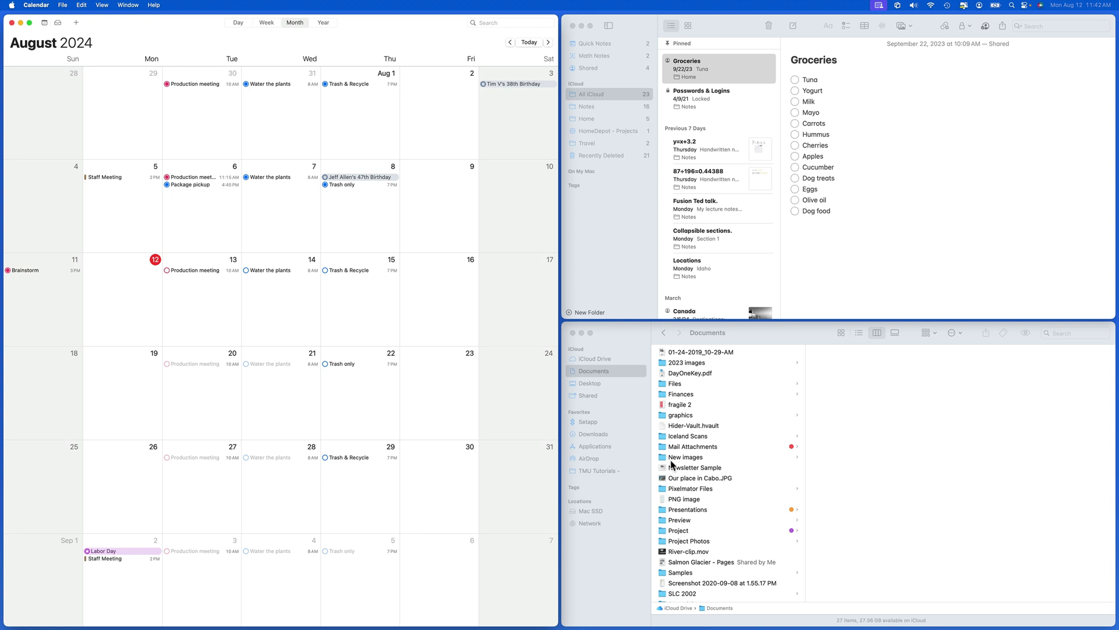
{"action": "left_click", "coordinate": [617, 252]}
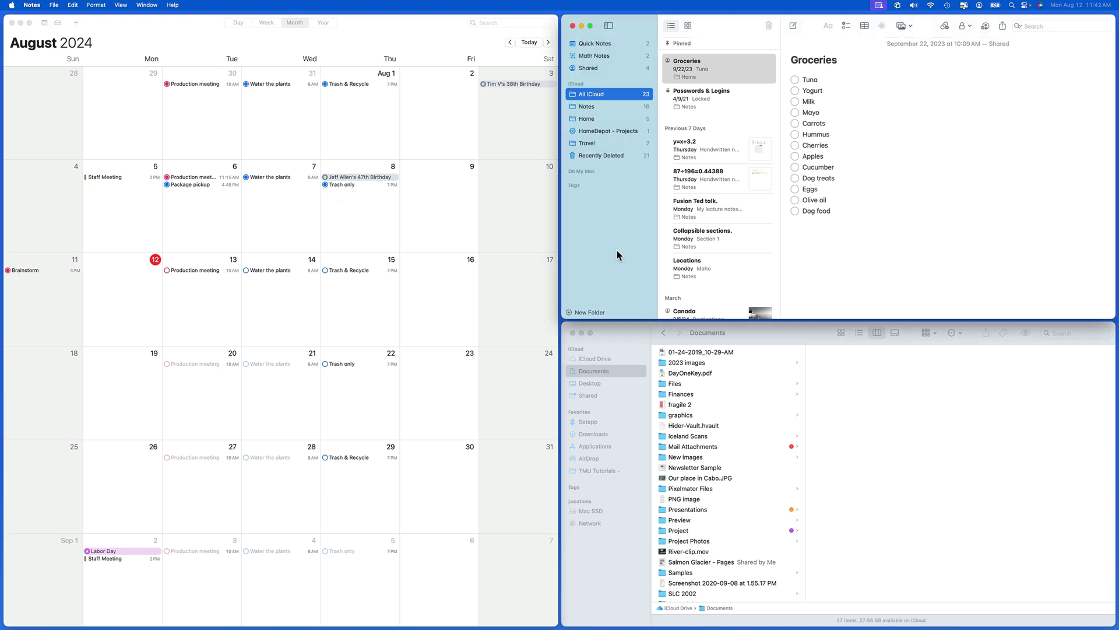
{"action": "left_click", "coordinate": [621, 336]}
{"action": "left_click_drag", "start_coordinate": [194, 29], "coordinate": [172, 45]}
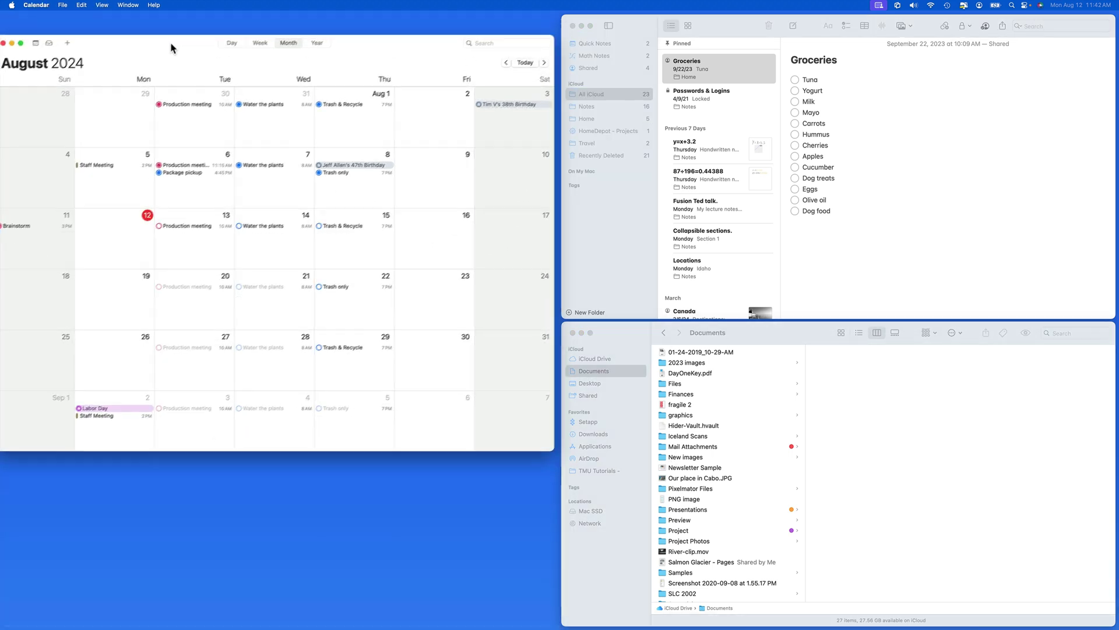
Drag Notes and Finder off their tiles, then choose the Quarters arrangement for all four windows.
{"action": "left_click", "coordinate": [635, 33]}
{"action": "left_click_drag", "start_coordinate": [635, 33], "coordinate": [648, 58]}
{"action": "left_click_drag", "start_coordinate": [792, 335], "coordinate": [816, 286]}
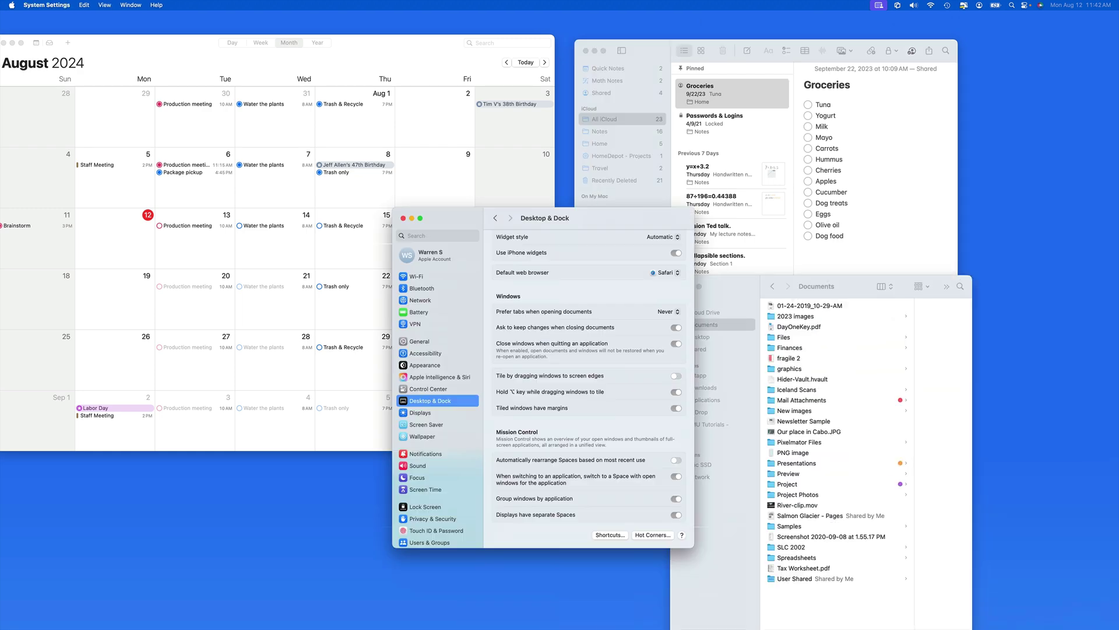
{"action": "mouse_move", "coordinate": [360, 198]}
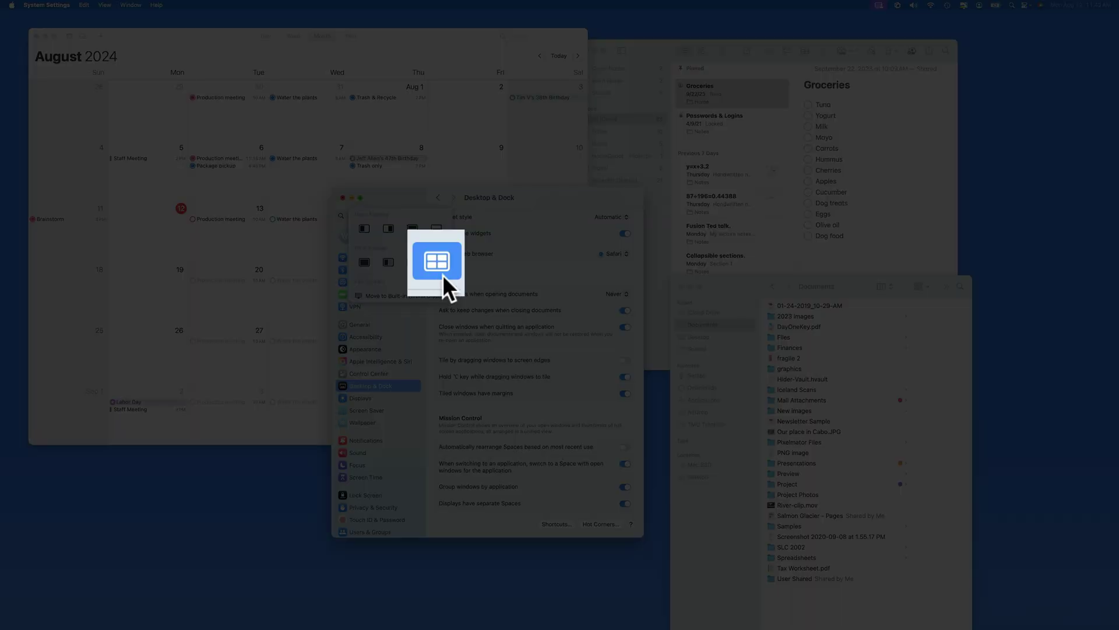
{"action": "left_click", "coordinate": [437, 231]}
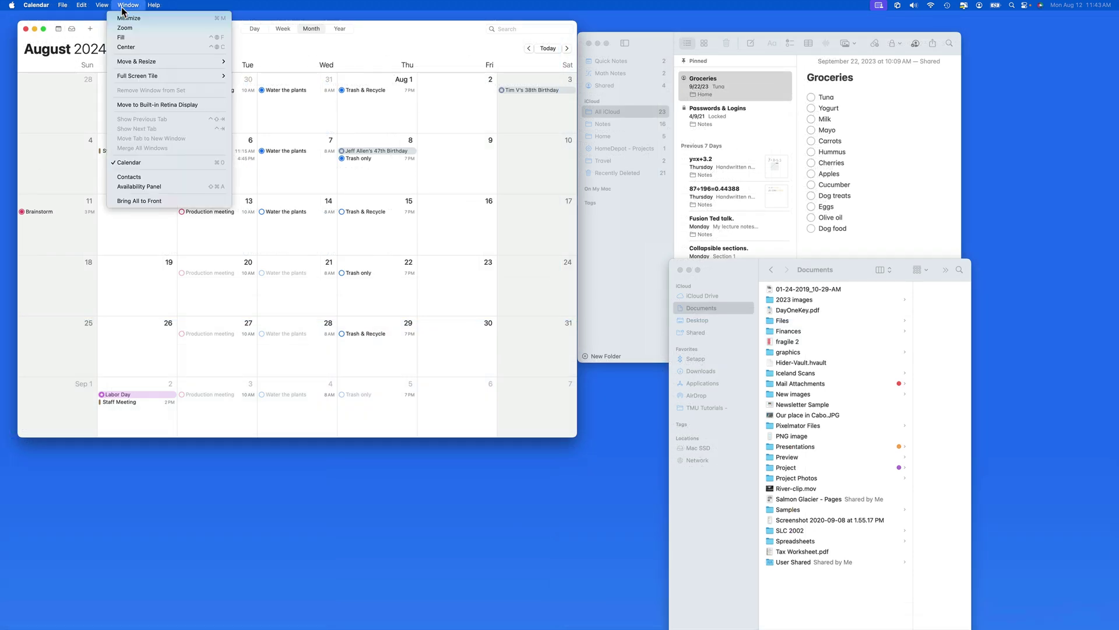
{"action": "mouse_move", "coordinate": [125, 61]}
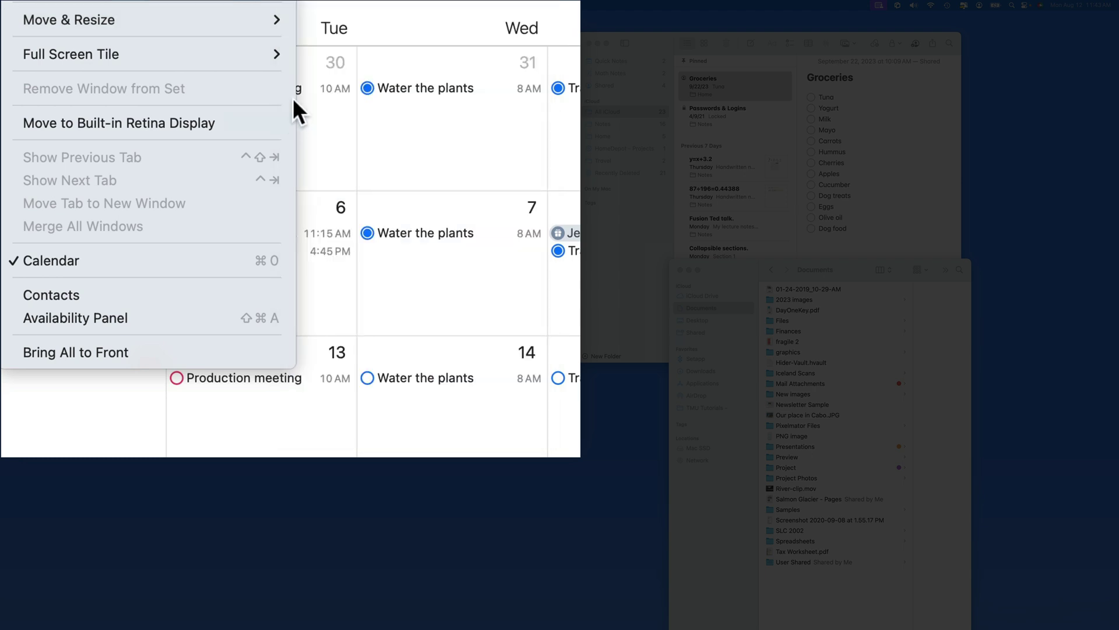
{"action": "mouse_move", "coordinate": [192, 23]}
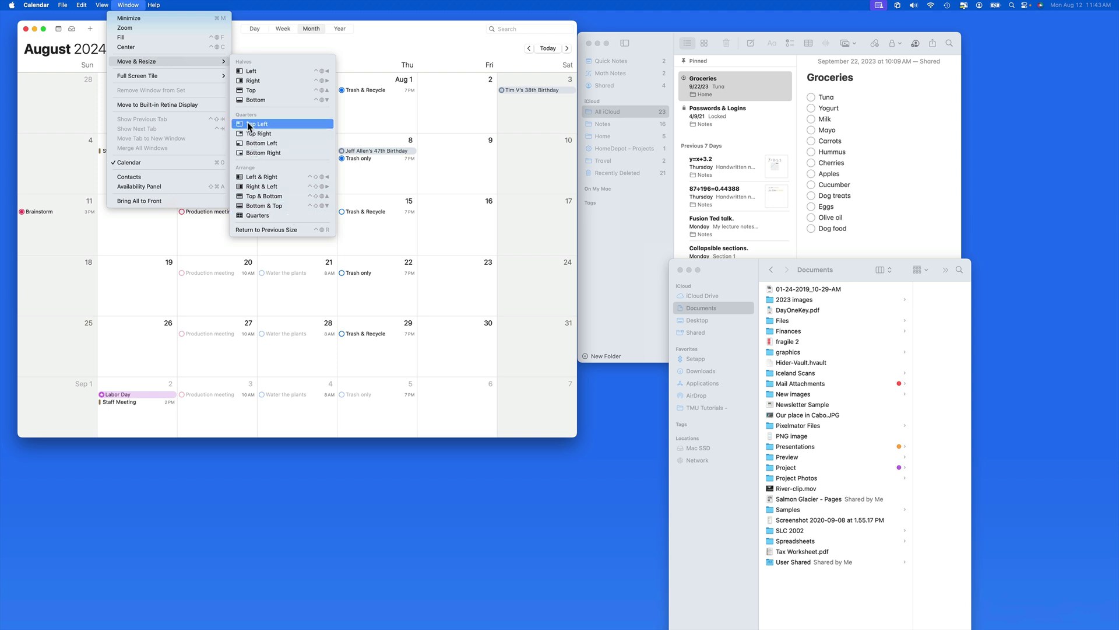
{"action": "left_click", "coordinate": [252, 81]}
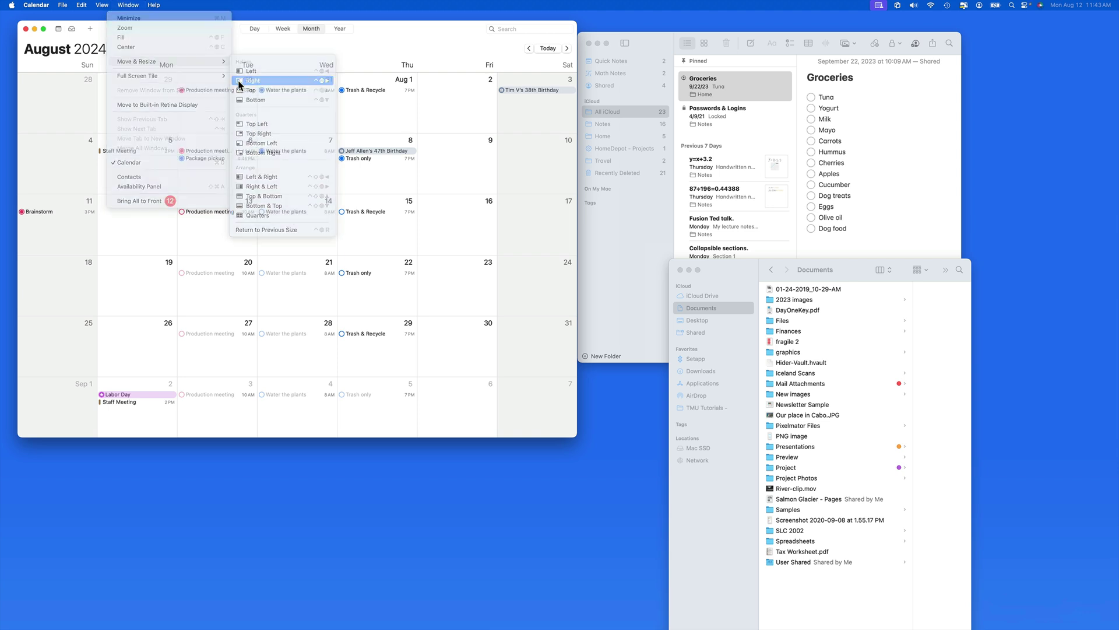
{"action": "left_click", "coordinate": [128, 5]}
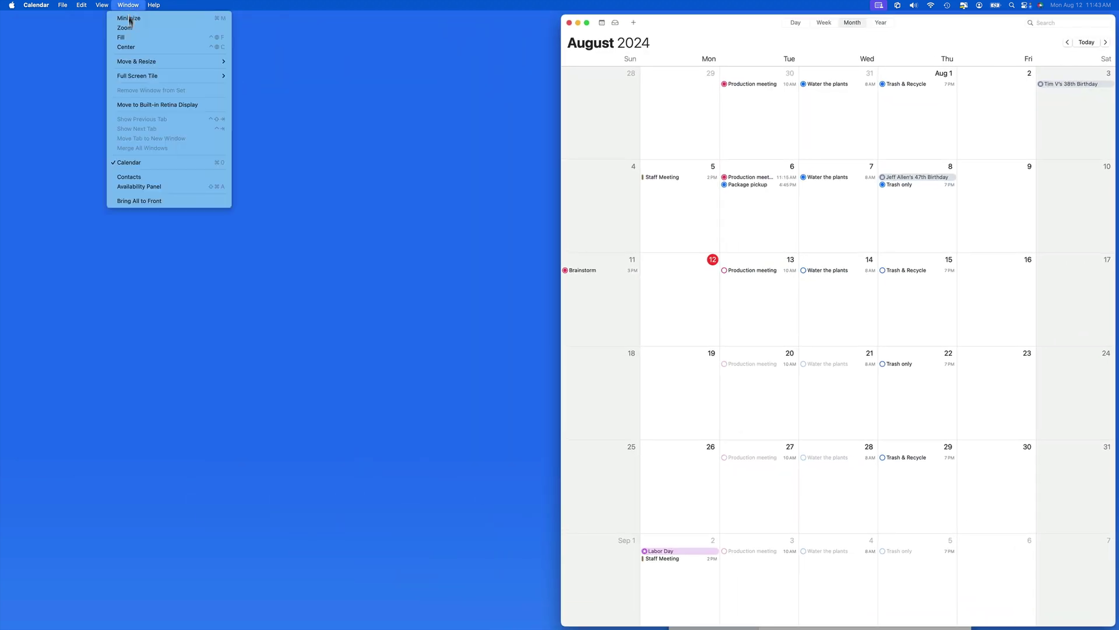
{"action": "mouse_move", "coordinate": [134, 61]}
{"action": "left_click", "coordinate": [265, 89]}
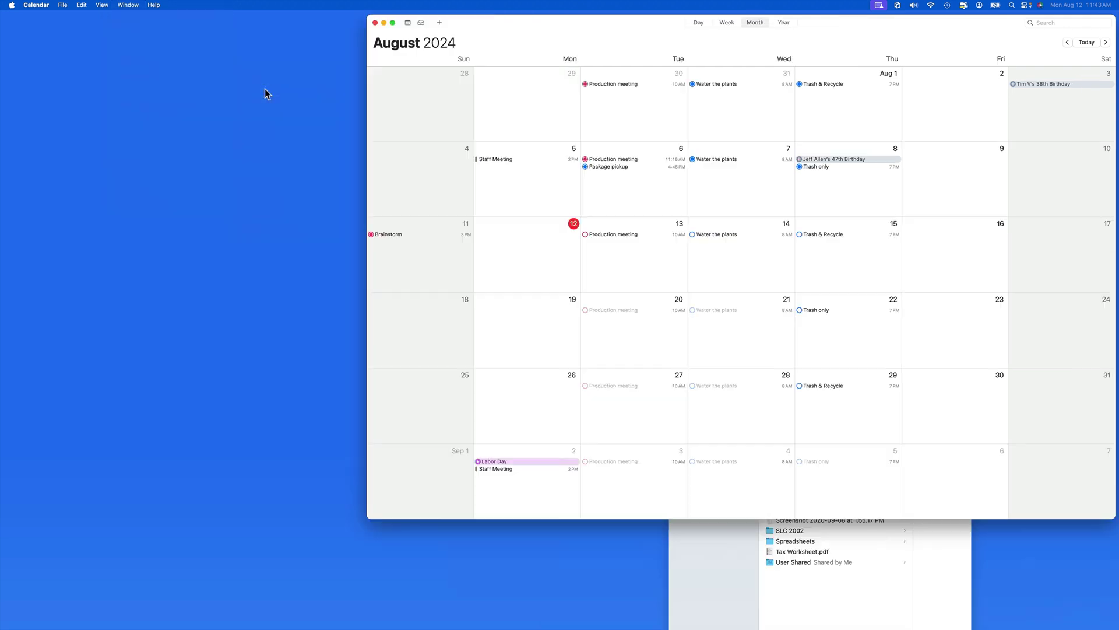
{"action": "left_click", "coordinate": [132, 6]}
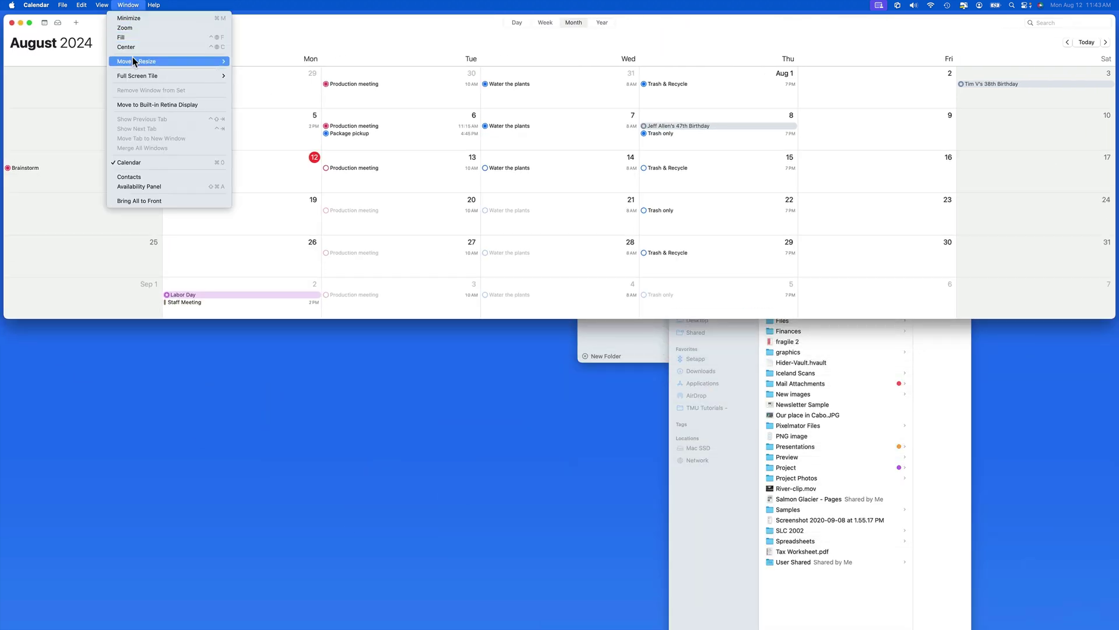
{"action": "mouse_move", "coordinate": [140, 61]}
{"action": "left_click", "coordinate": [260, 73]}
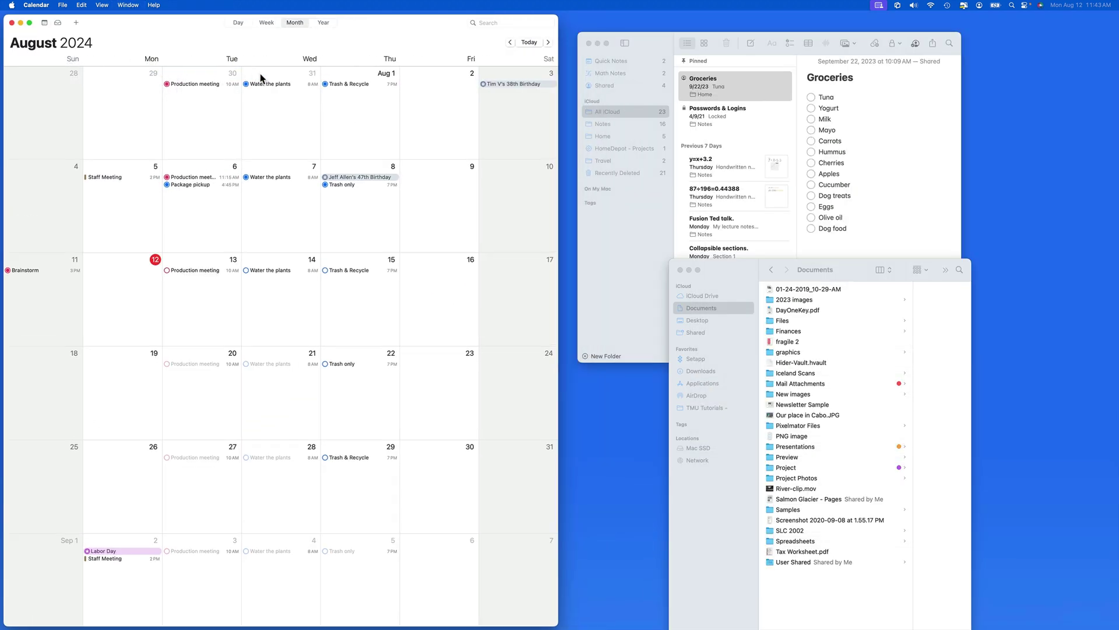
{"action": "mouse_move", "coordinate": [188, 33]}
{"action": "left_mouse_down"}
{"action": "mouse_move", "coordinate": [209, 57]}
{"action": "mouse_move", "coordinate": [185, 48]}
{"action": "left_mouse_up"}
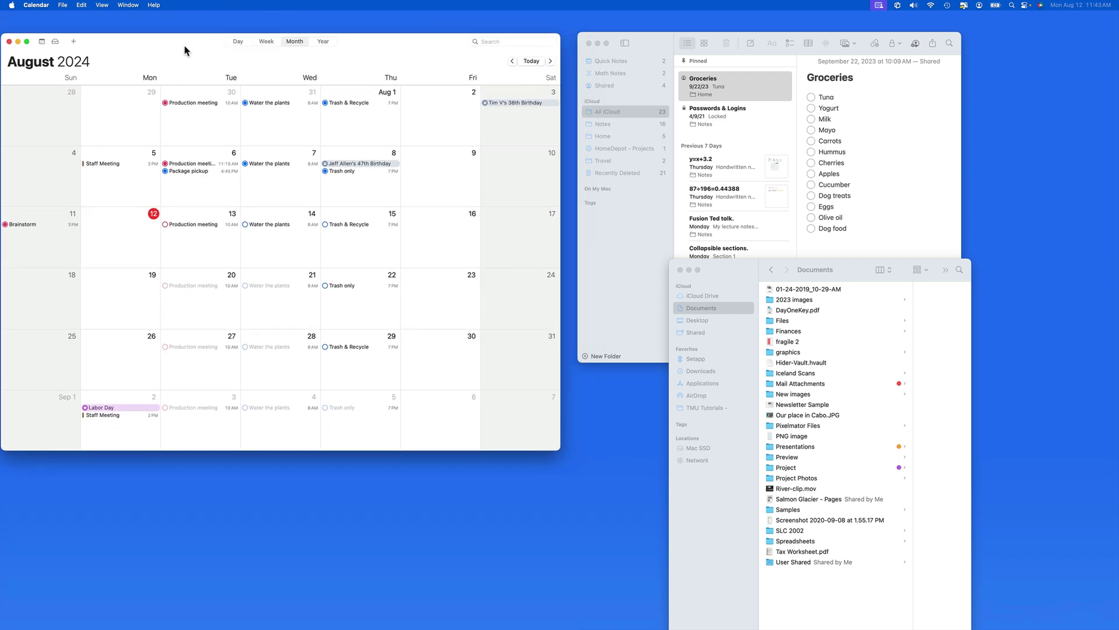
{"action": "left_click", "coordinate": [128, 5]}
{"action": "mouse_move", "coordinate": [130, 60]}
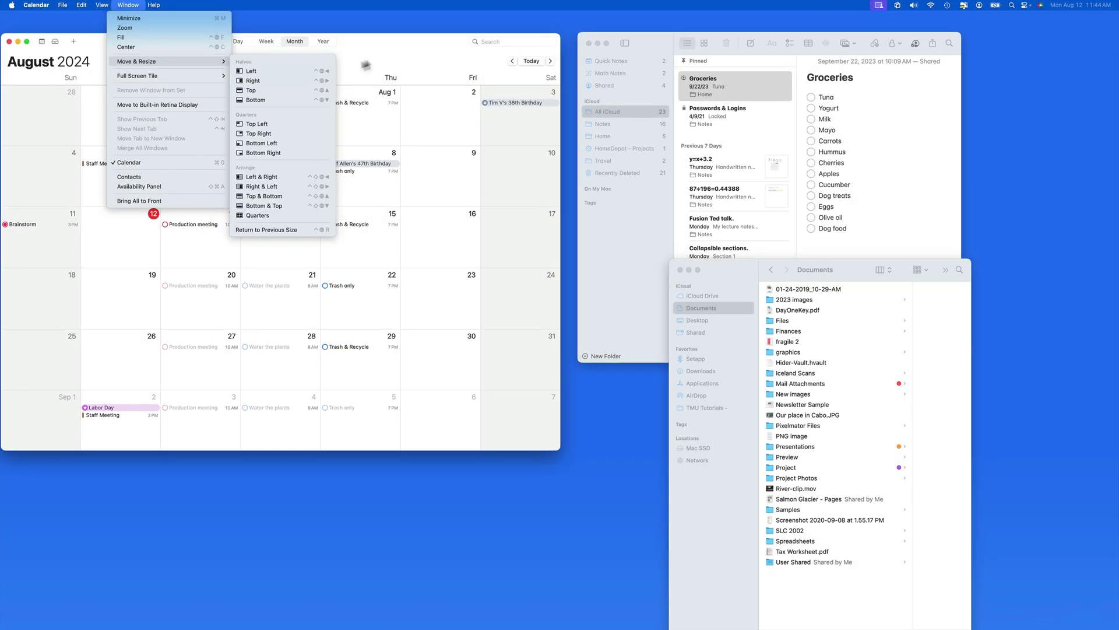
{"action": "left_click", "coordinate": [378, 55]}
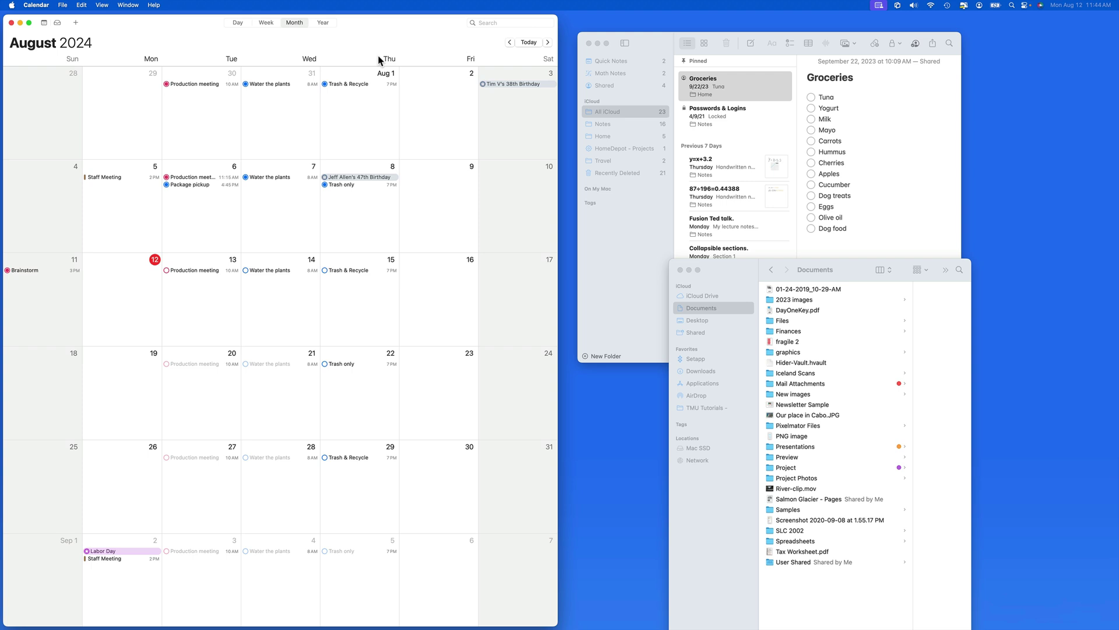
{"action": "key", "text": "fn+ctrl+Right"}
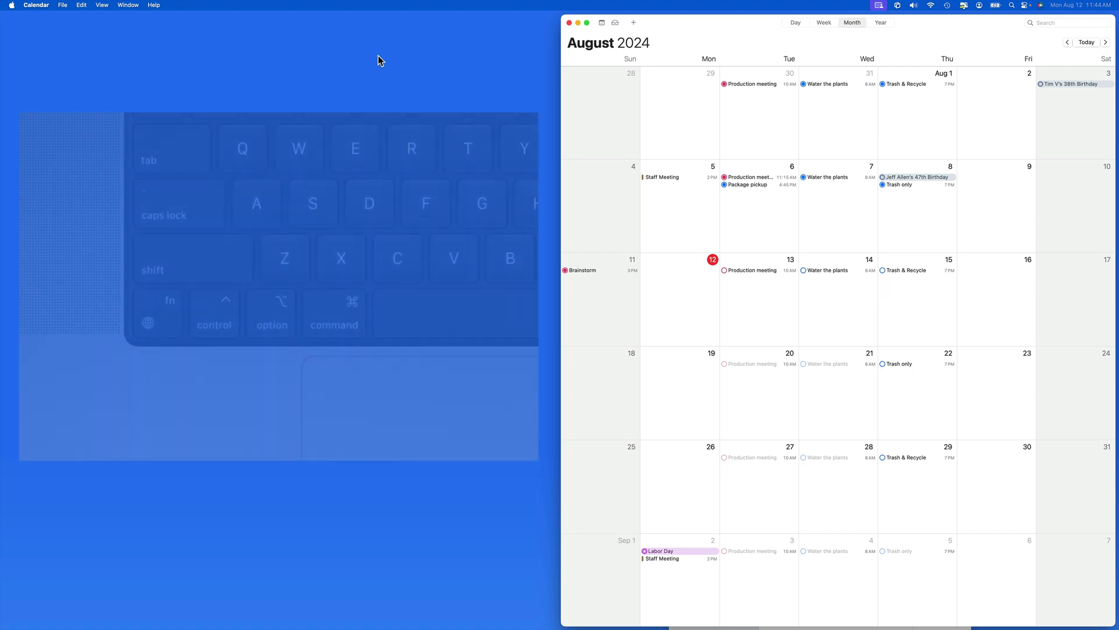
{"action": "key", "text": "fn+ctrl+Up"}
{"action": "key", "text": "fn+ctrl+Down"}
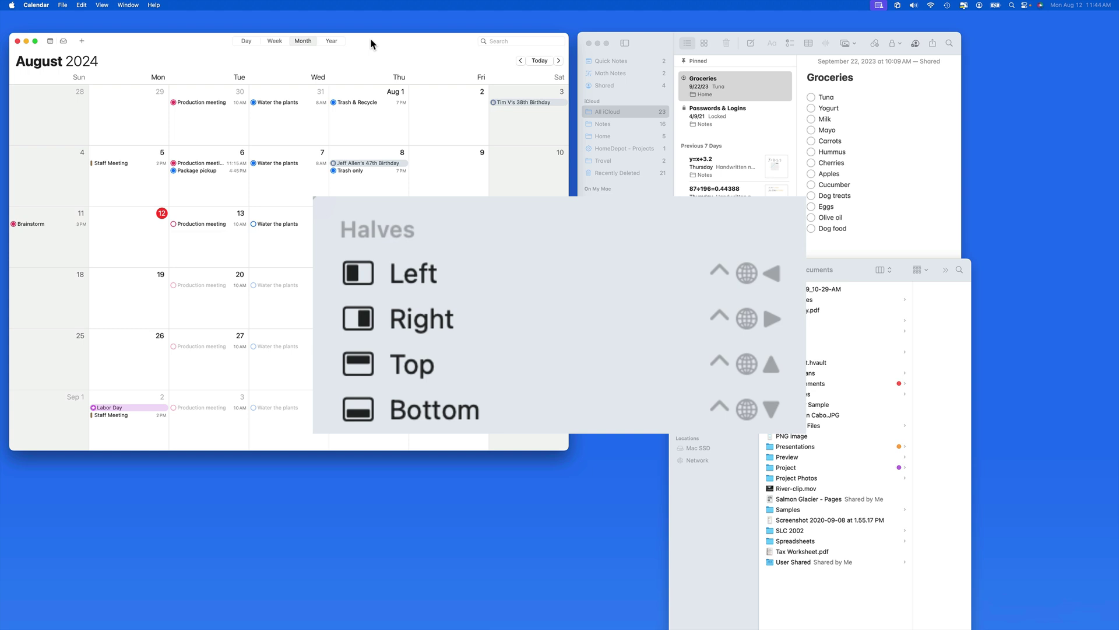
Use Ctrl+Fn+arrow to tile Calendar left, Notes right, then Notes top and Calendar bottom.
{"action": "left_click", "coordinate": [653, 45]}
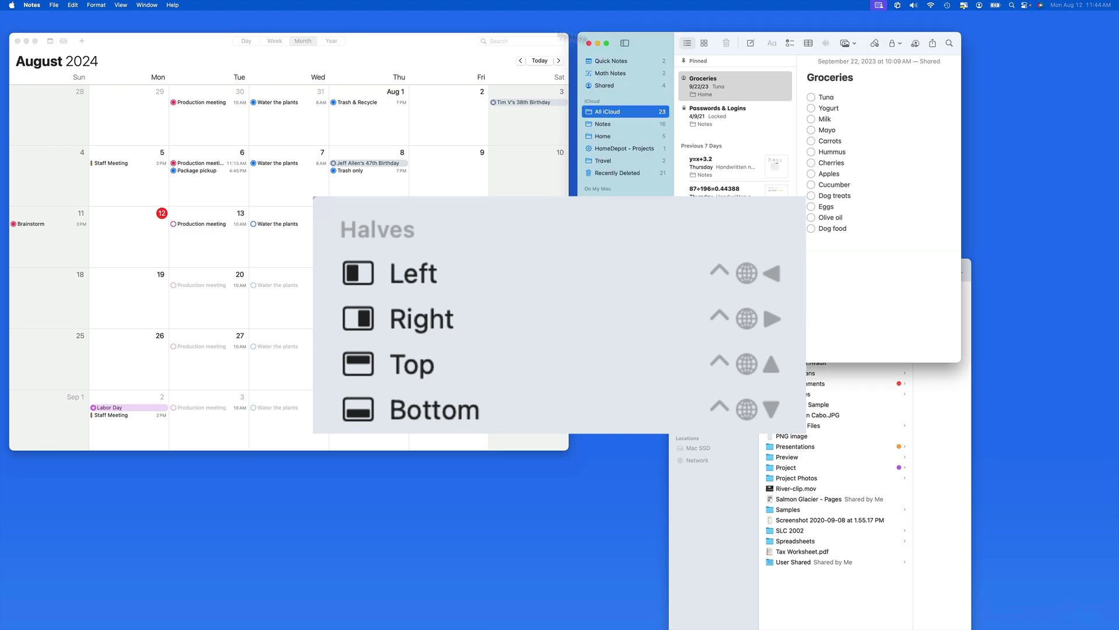
{"action": "left_click", "coordinate": [395, 48]}
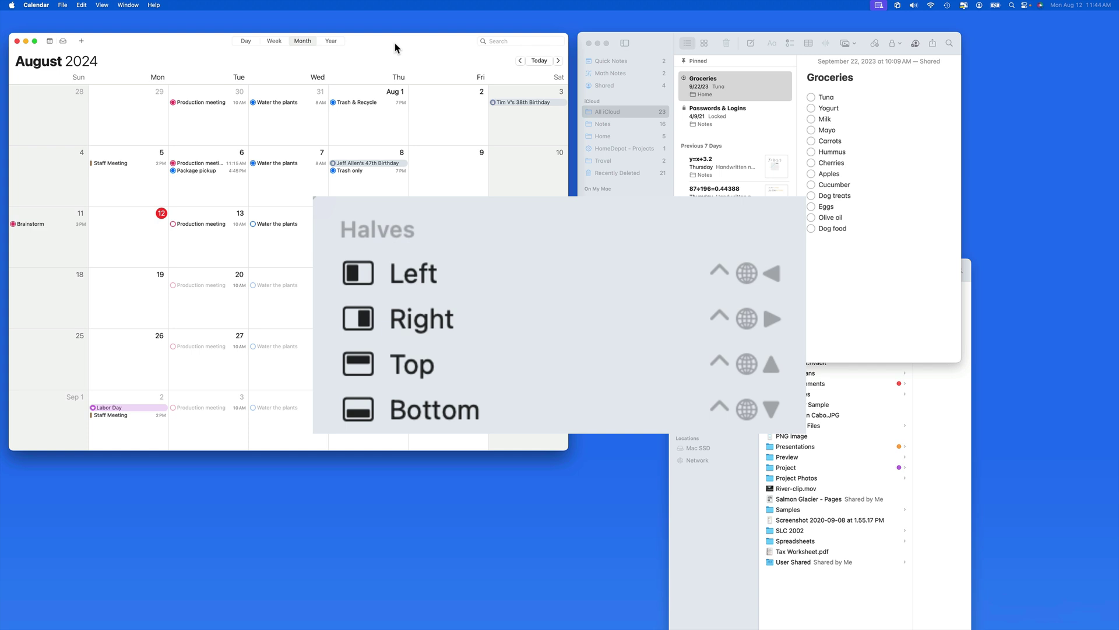
{"action": "key", "text": "fn+ctrl+Left"}
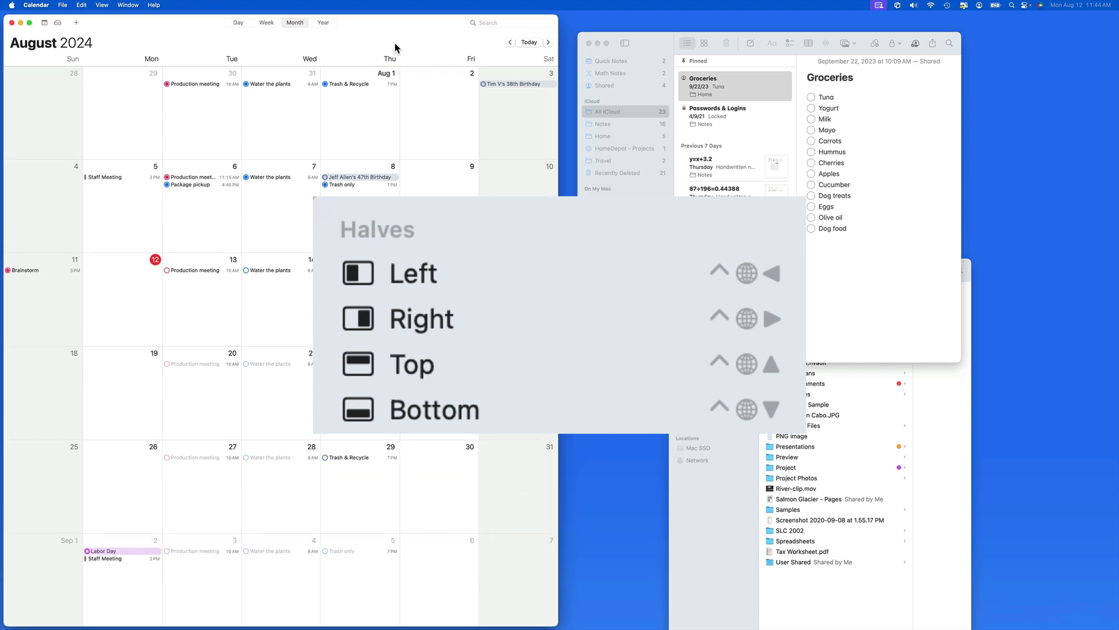
{"action": "left_click", "coordinate": [650, 54]}
{"action": "key", "text": "fn+ctrl+Right"}
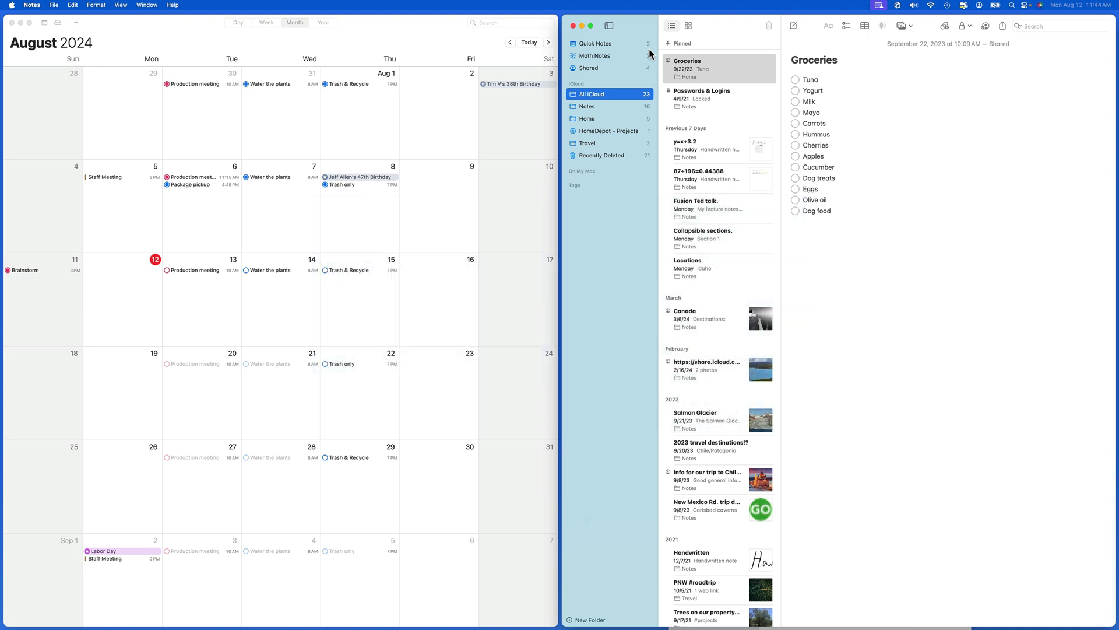
{"action": "key", "text": "fn+ctrl+Up"}
{"action": "left_click", "coordinate": [333, 390]}
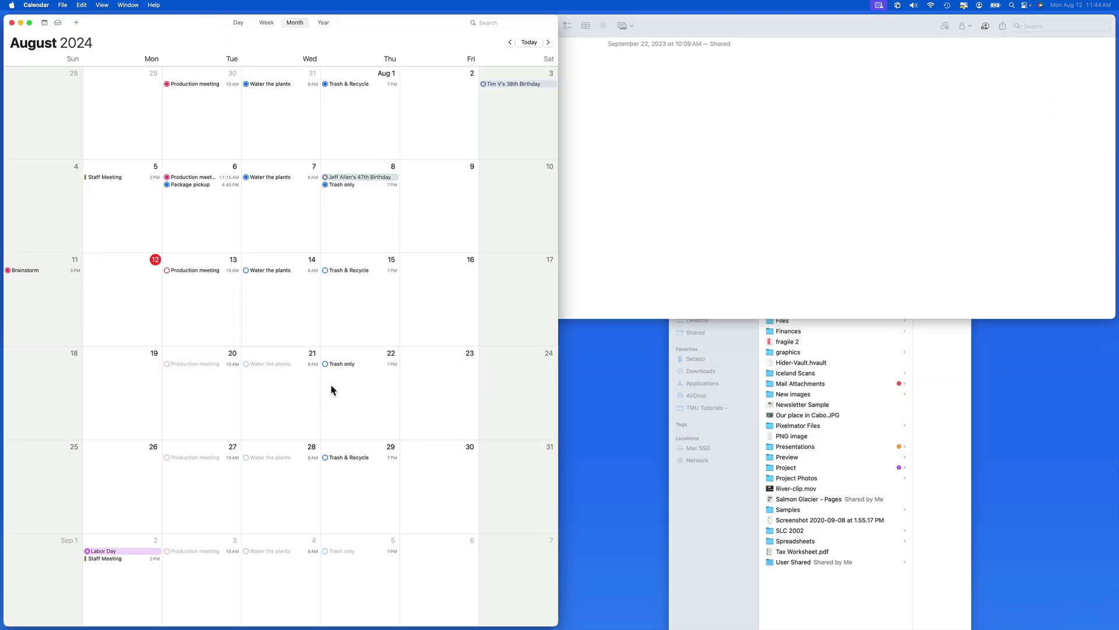
{"action": "key", "text": "fn+ctrl+Down"}
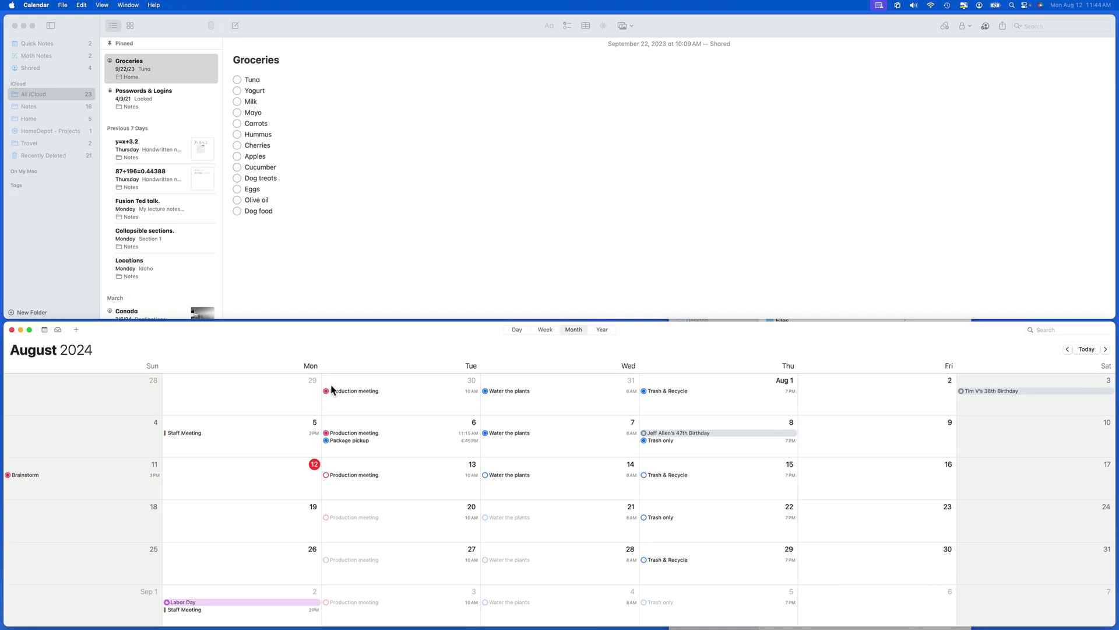
Untile Calendar and Notes, restoring Notes with Ctrl+Fn+R and moving Calendar to the upper left.
{"action": "left_click_drag", "start_coordinate": [285, 343], "coordinate": [256, 138]}
{"action": "left_click_drag", "start_coordinate": [283, 26], "coordinate": [430, 68]}
{"action": "key", "text": "fn+ctrl+r"}
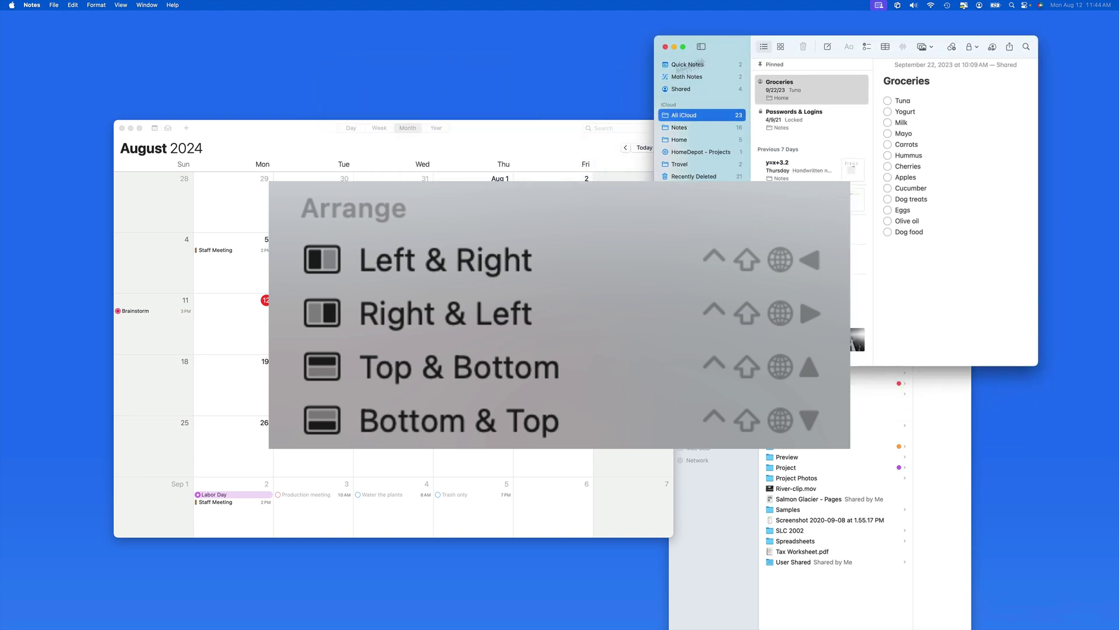
{"action": "left_click_drag", "start_coordinate": [243, 132], "coordinate": [192, 59]}
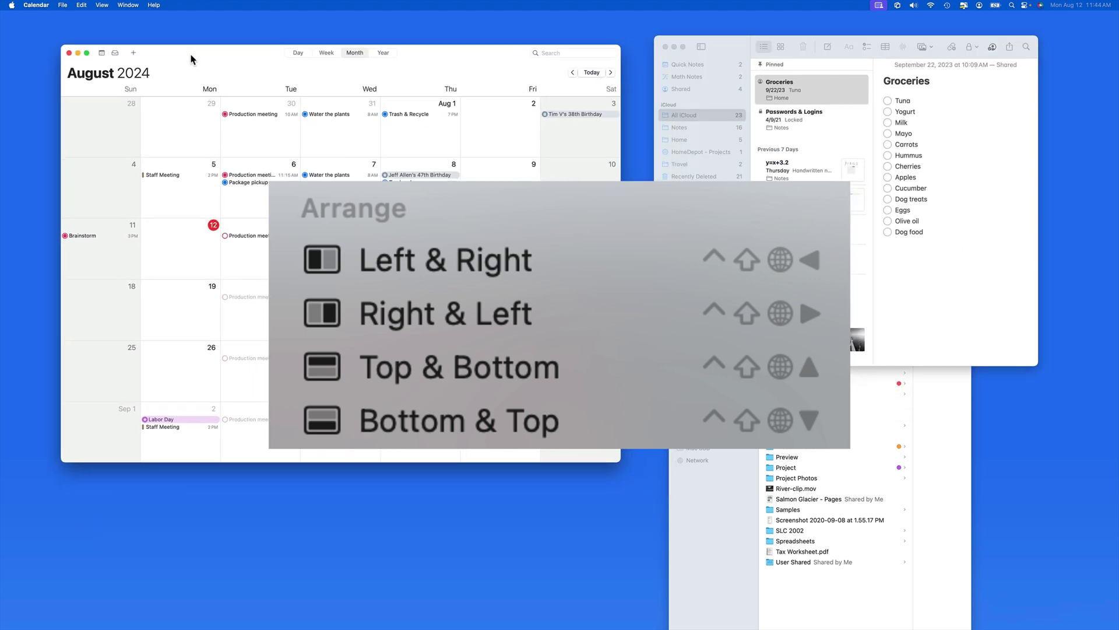
Cycle Ctrl+Shift+Fn+arrow arrangements, ending with Notes on the left half and Calendar on the right.
{"action": "key", "text": "fn+ctrl+shift+Left"}
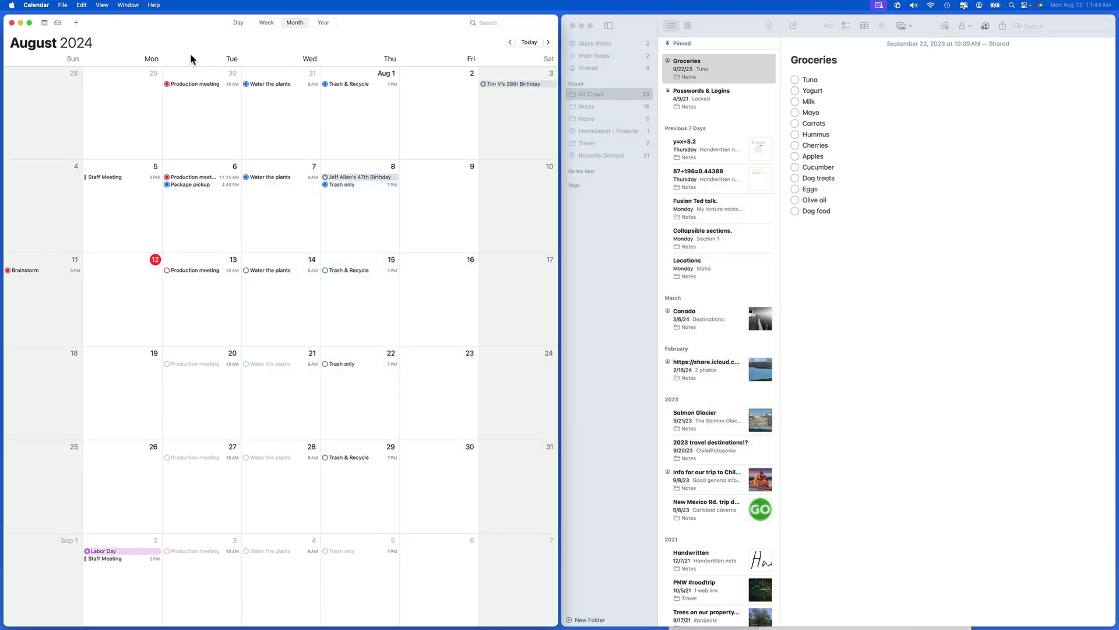
{"action": "key", "text": "fn+ctrl+shift+Up"}
{"action": "key", "text": "fn+ctrl+shift+Down"}
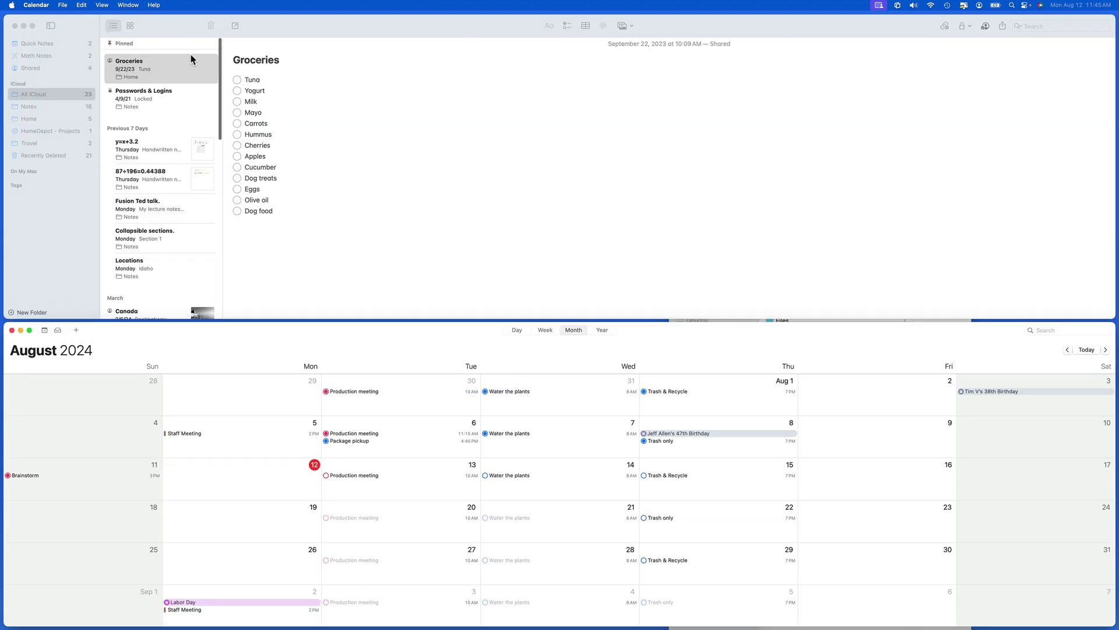
{"action": "key", "text": "fn+ctrl+shift+Right"}
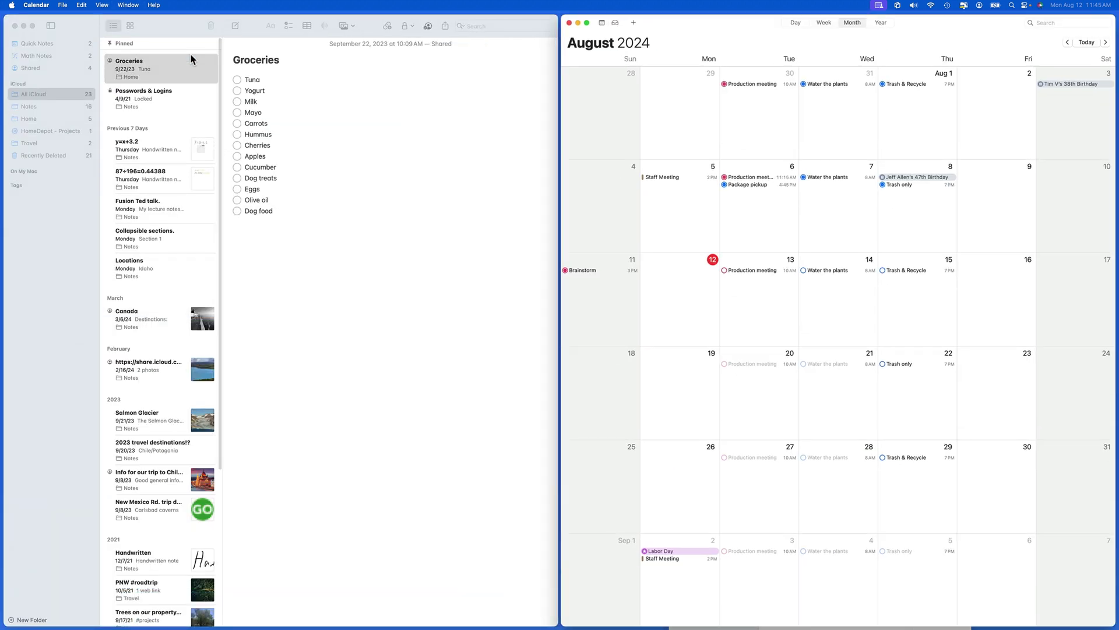
{"action": "key", "text": "fn+ctrl+shift+Left"}
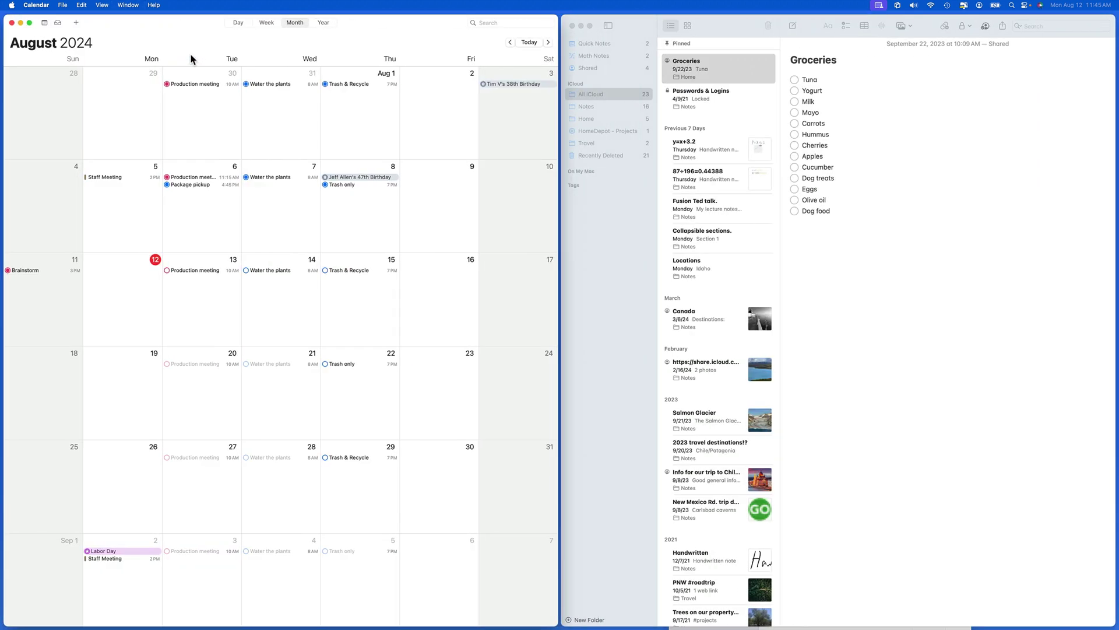
{"action": "key", "text": "fn+ctrl+shift+Right"}
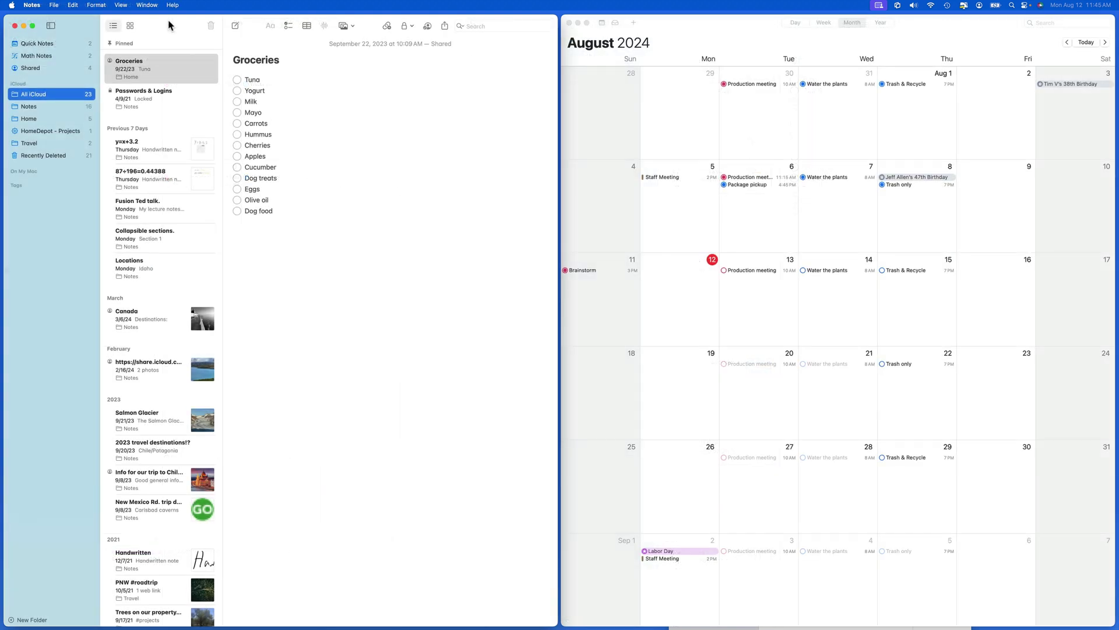
Restore Notes and Calendar with Ctrl+Fn+R, then tile them side by side and swap so Calendar is left.
{"action": "key", "text": "fn+ctrl+r"}
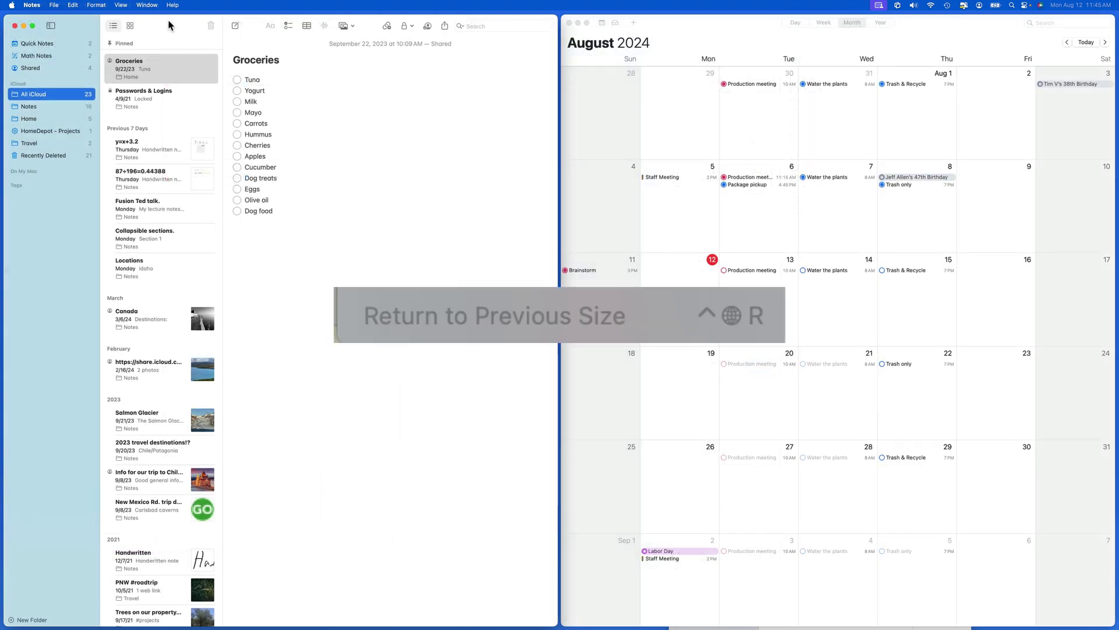
{"action": "key", "text": "fn+ctrl+r"}
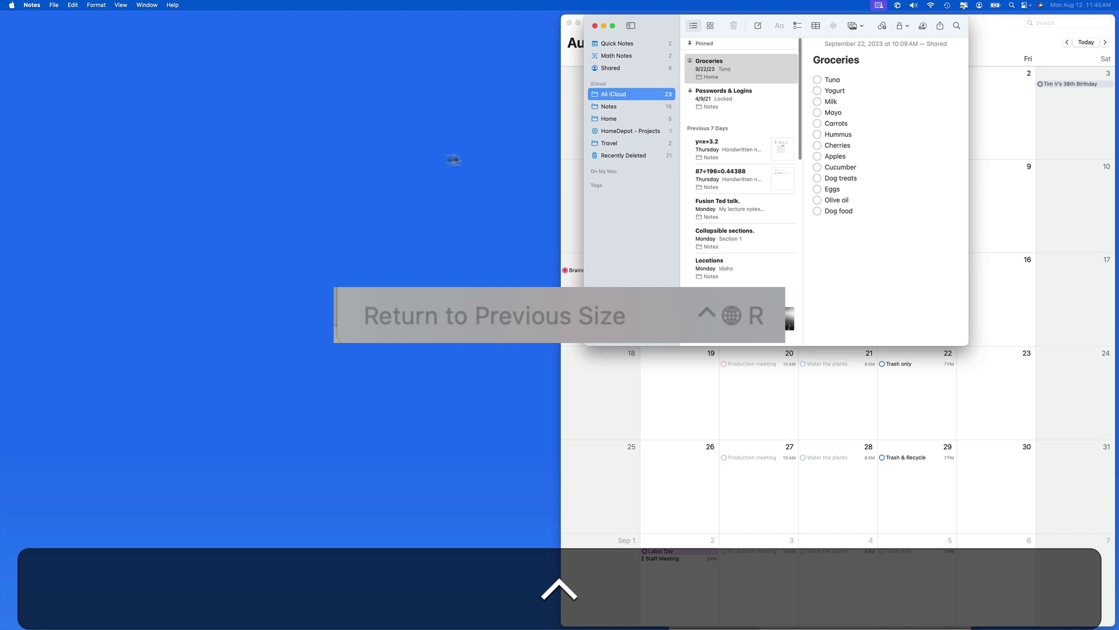
{"action": "left_click", "coordinate": [574, 85]}
{"action": "key", "text": "fn+ctrl+r"}
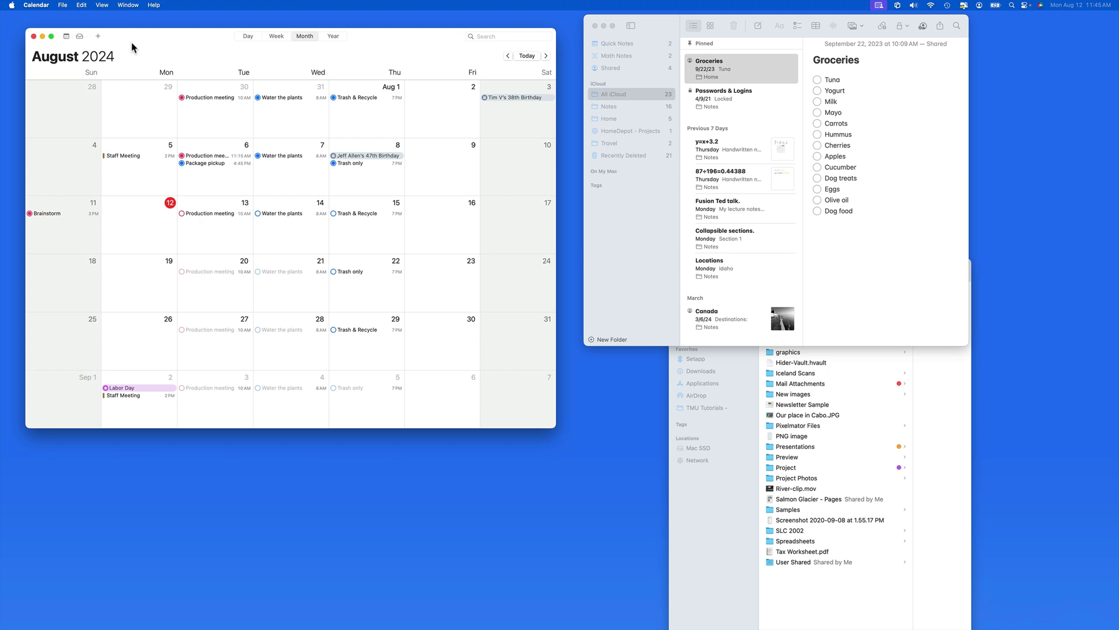
{"action": "key", "text": "ctrl+shift+Right"}
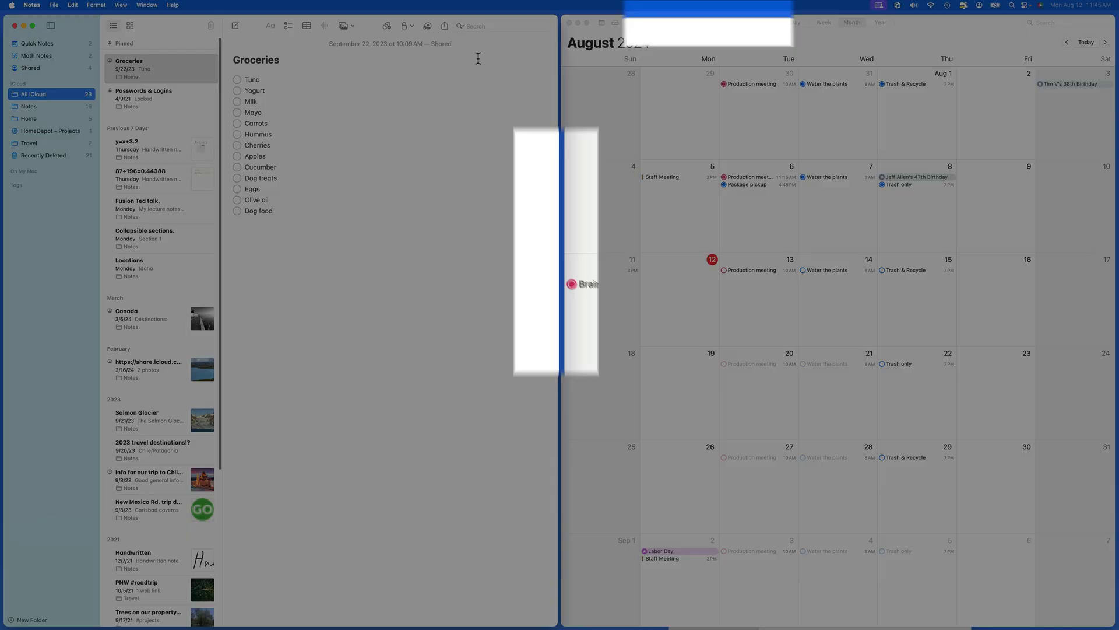
{"action": "key", "text": "ctrl+shift+Left"}
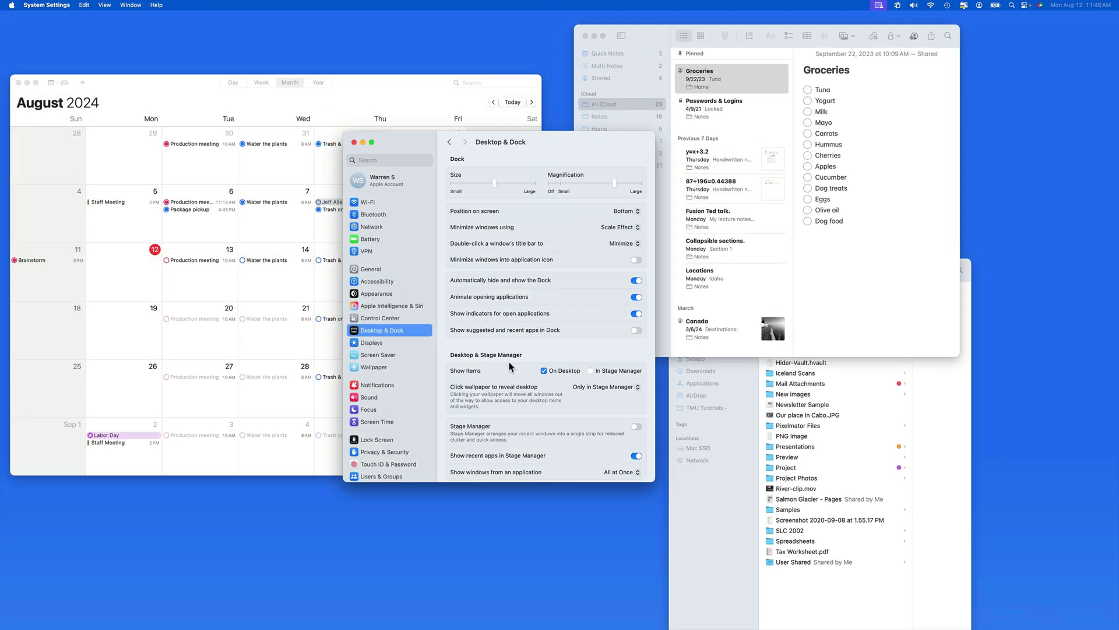
Tile the four windows into quarters and toggle 'Tiled windows have margins' off and back on.
{"action": "scroll", "coordinate": [509, 367], "scroll_direction": "down", "scroll_amount": 3}
{"action": "scroll", "coordinate": [509, 366], "scroll_direction": "up", "scroll_amount": 2}
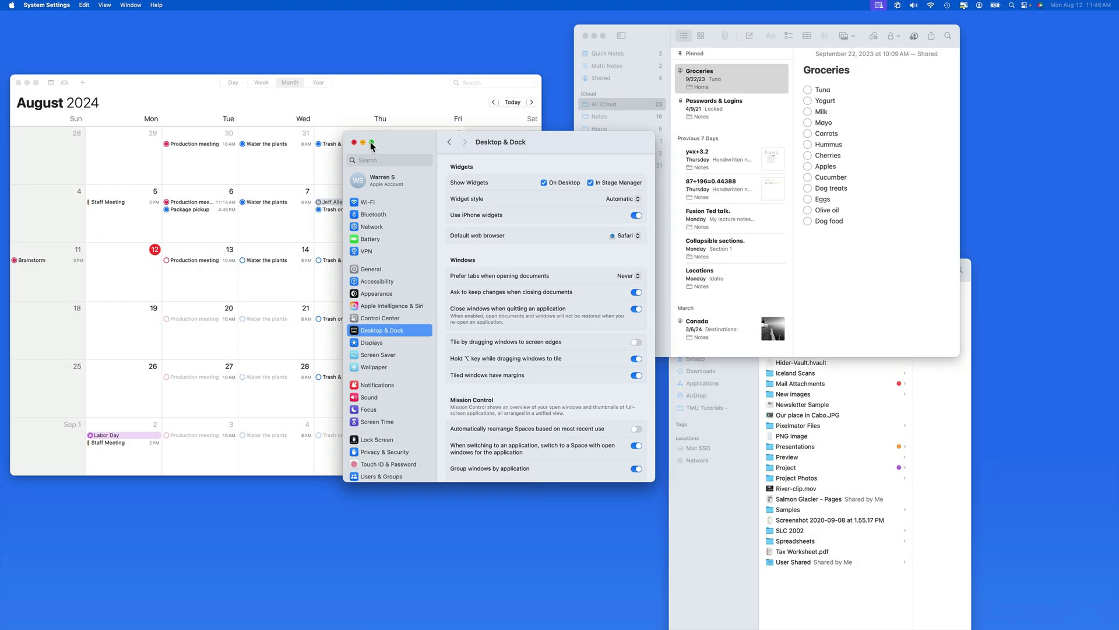
{"action": "mouse_move", "coordinate": [372, 142]}
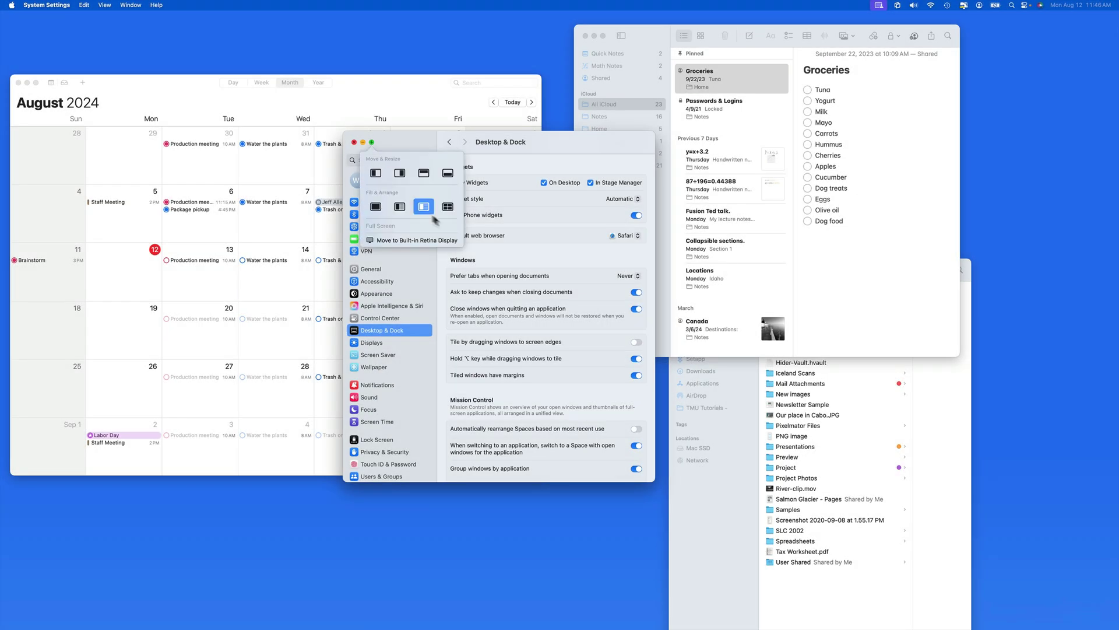
{"action": "left_click", "coordinate": [448, 206]}
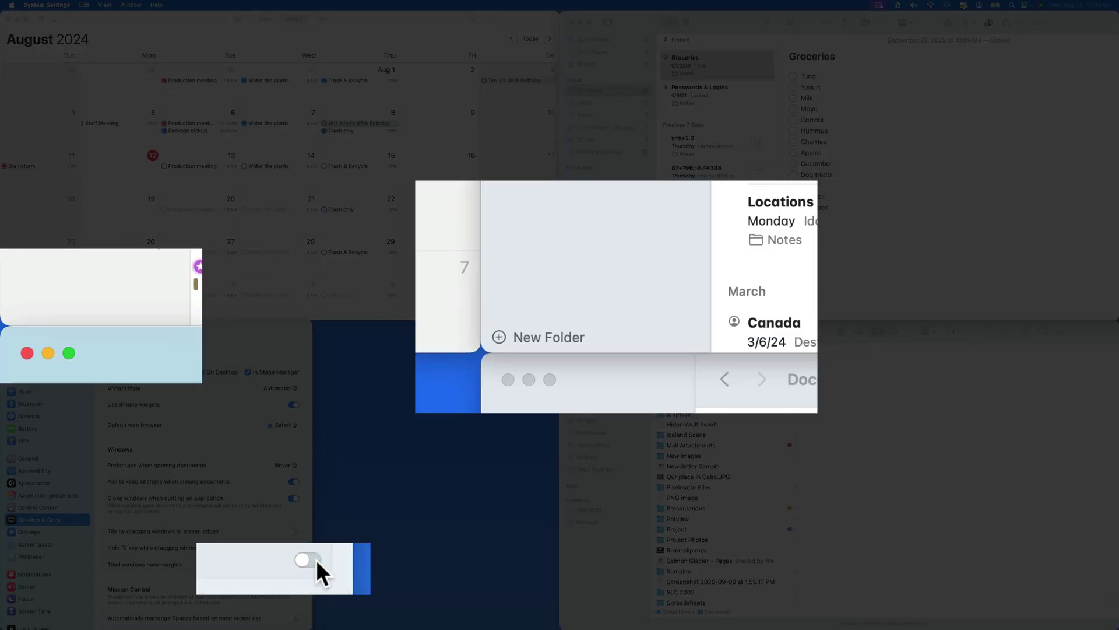
{"action": "left_click", "coordinate": [316, 561]}
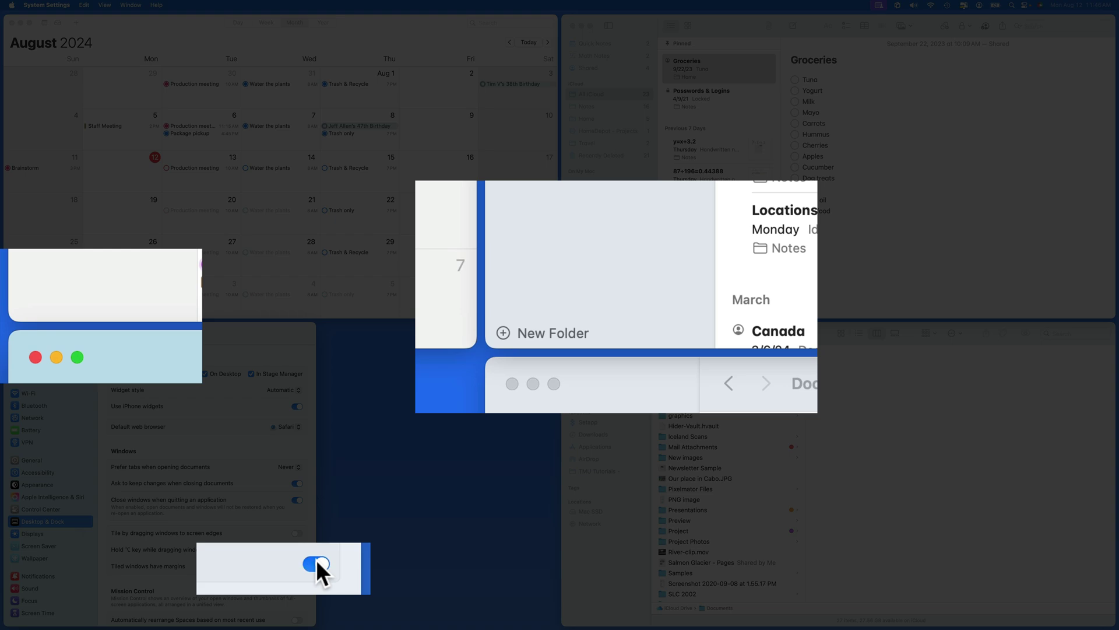
{"action": "left_click", "coordinate": [316, 561]}
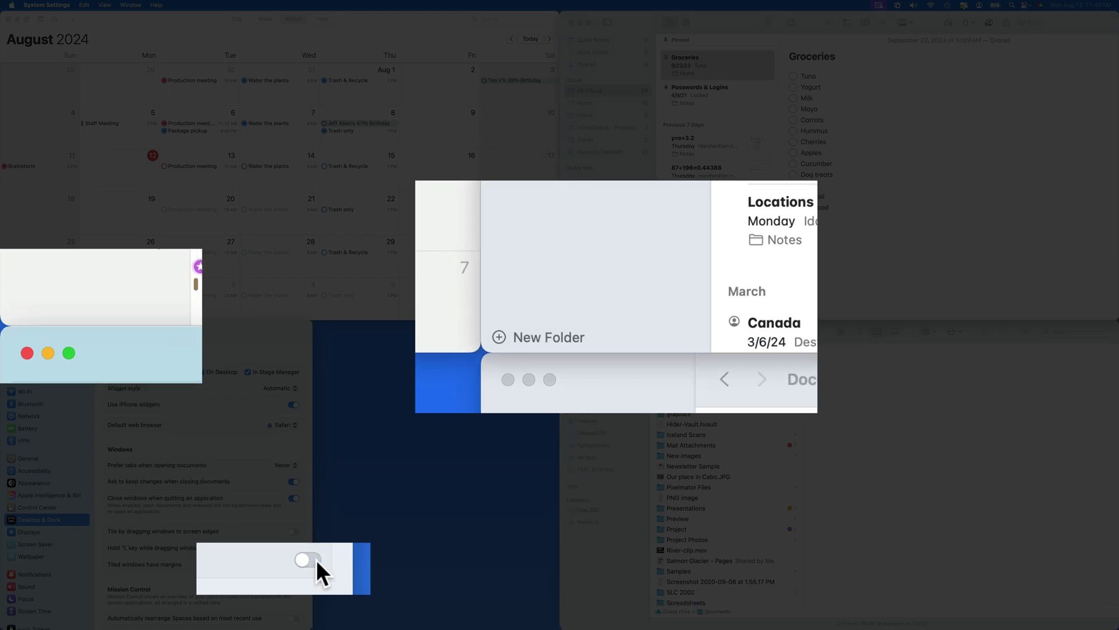
{"action": "left_click", "coordinate": [297, 565]}
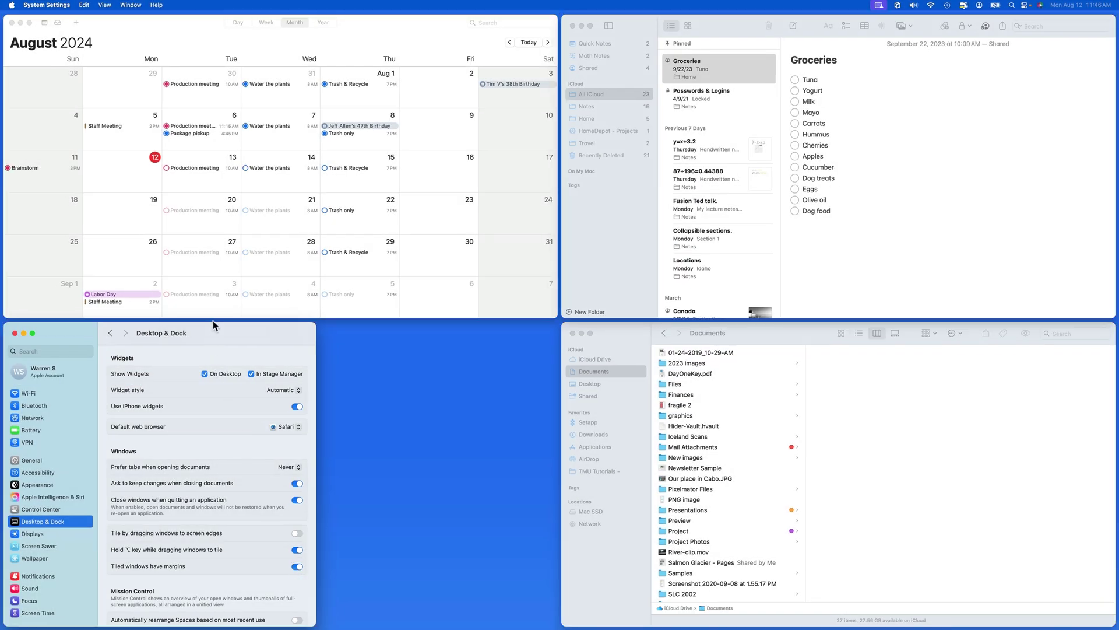
Pull System Settings, Calendar, Notes and Finder out of their tiles, then tile Finder left and Notes right.
{"action": "left_click_drag", "start_coordinate": [215, 324], "coordinate": [408, 352]}
{"action": "left_click_drag", "start_coordinate": [355, 21], "coordinate": [375, 70]}
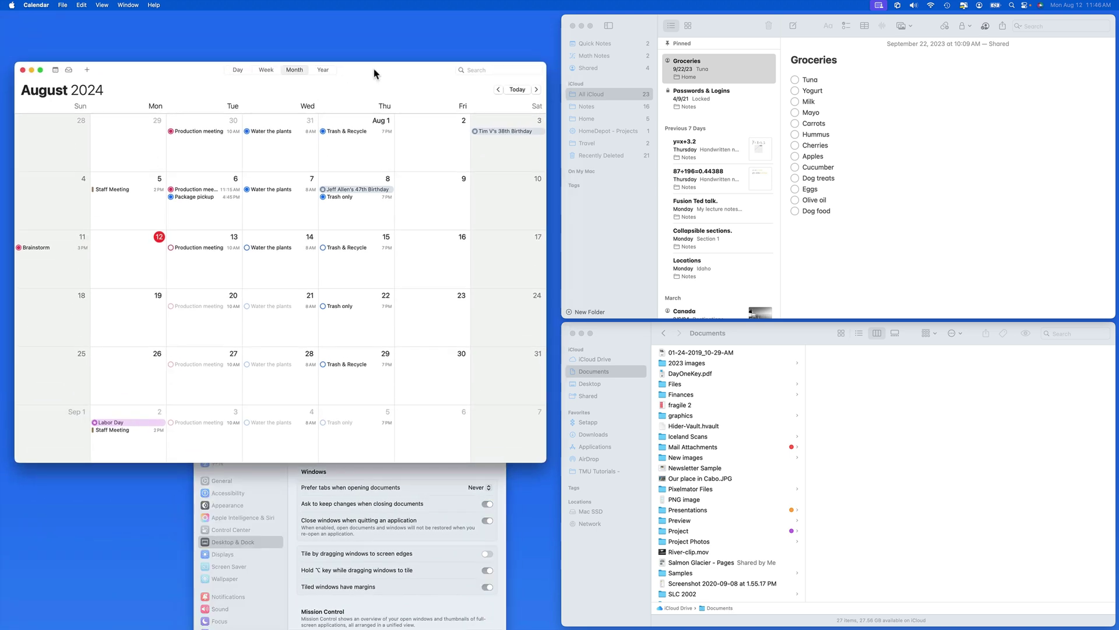
{"action": "left_click_drag", "start_coordinate": [629, 26], "coordinate": [631, 75]}
{"action": "left_click_drag", "start_coordinate": [1029, 337], "coordinate": [1017, 158]}
{"action": "key", "text": "ctrl+shift+Left"}
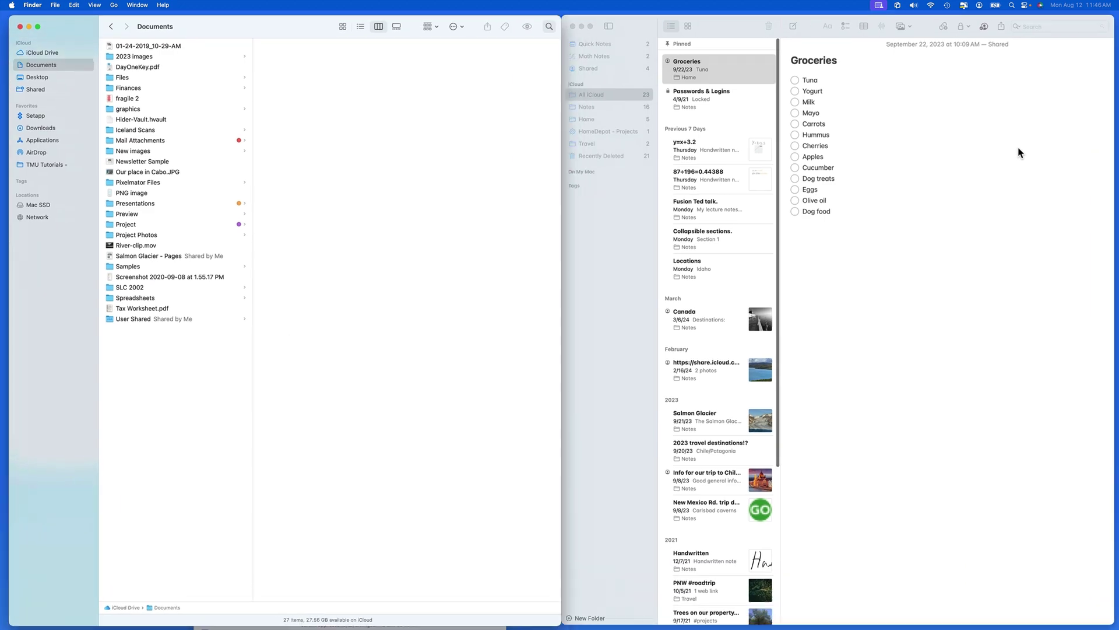